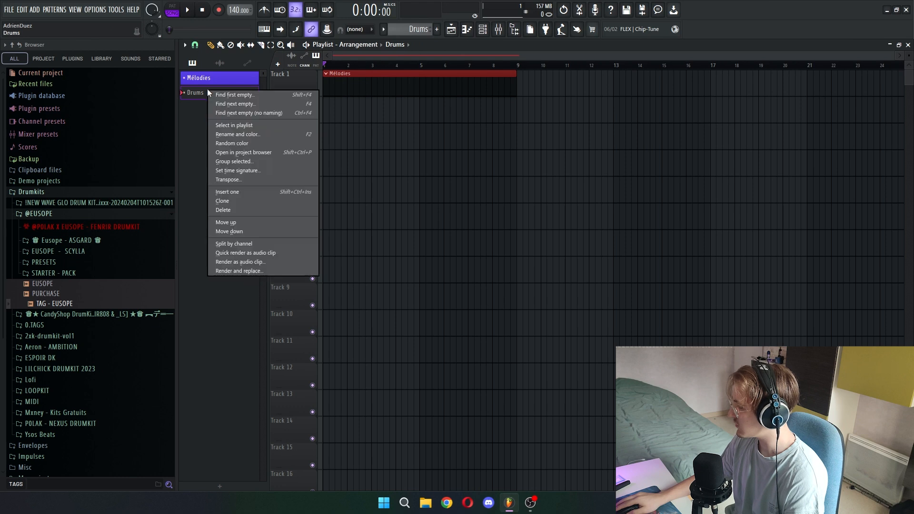
- Recolour the Drums pattern red and place its clip on Track 2, below the Mélodies clip
{"action": "left_click", "coordinate": [424, 140]}
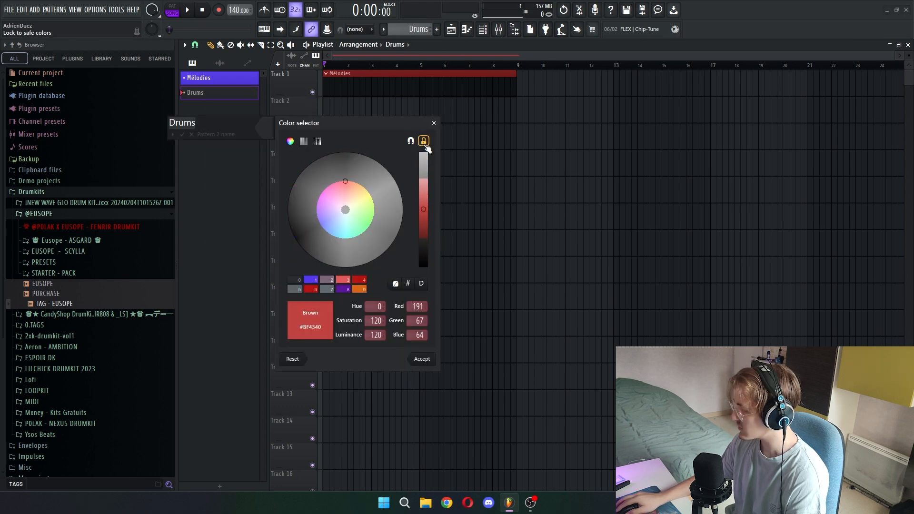
{"action": "left_click", "coordinate": [424, 143]}
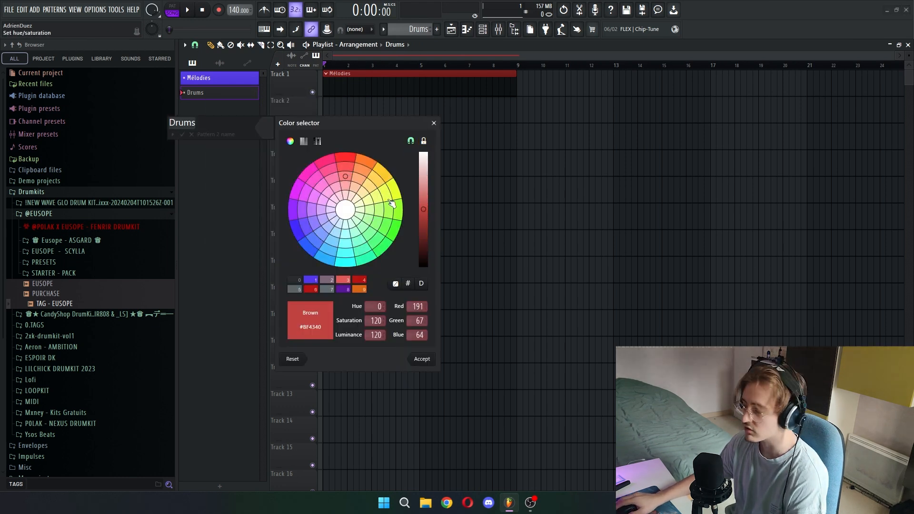
{"action": "left_click_drag", "start_coordinate": [219, 92], "coordinate": [516, 115]}
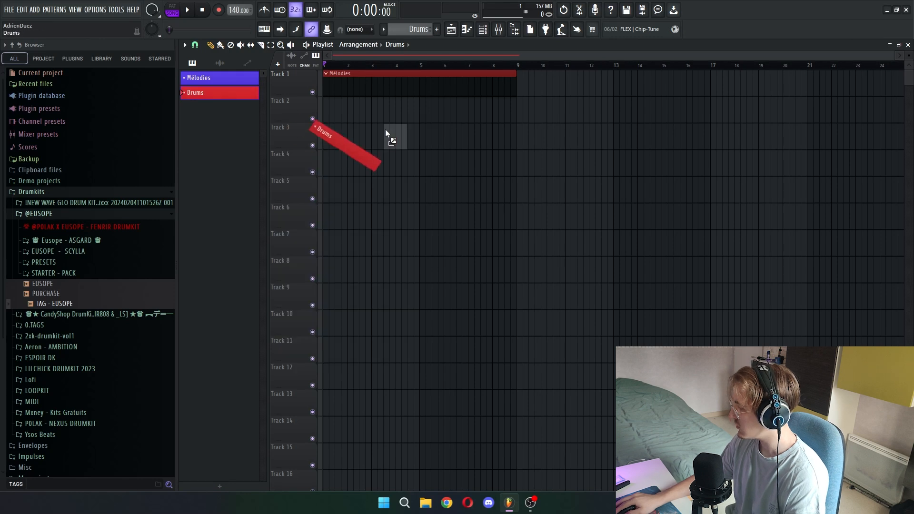
{"action": "left_click", "coordinate": [571, 136]}
{"action": "right_click", "coordinate": [571, 138]}
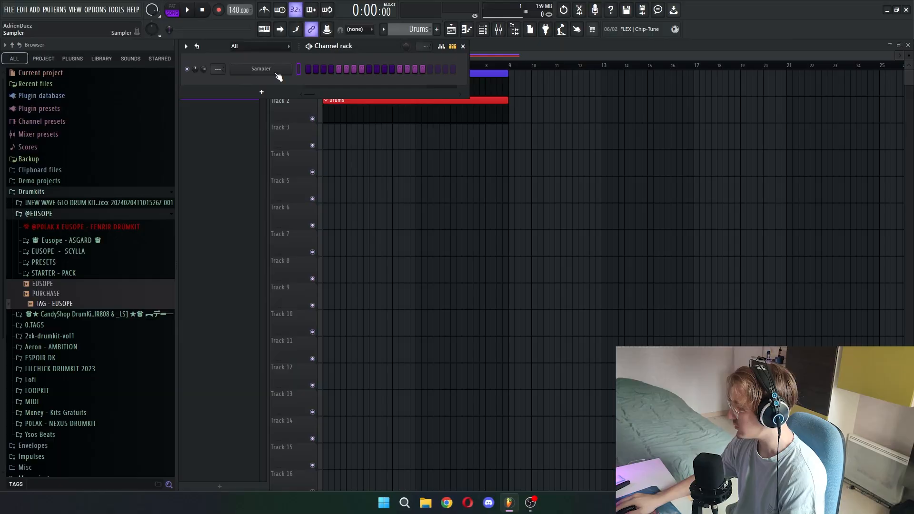
- Rename the Sampler channel as Mélo in the channel rack
{"action": "right_click", "coordinate": [264, 68]}
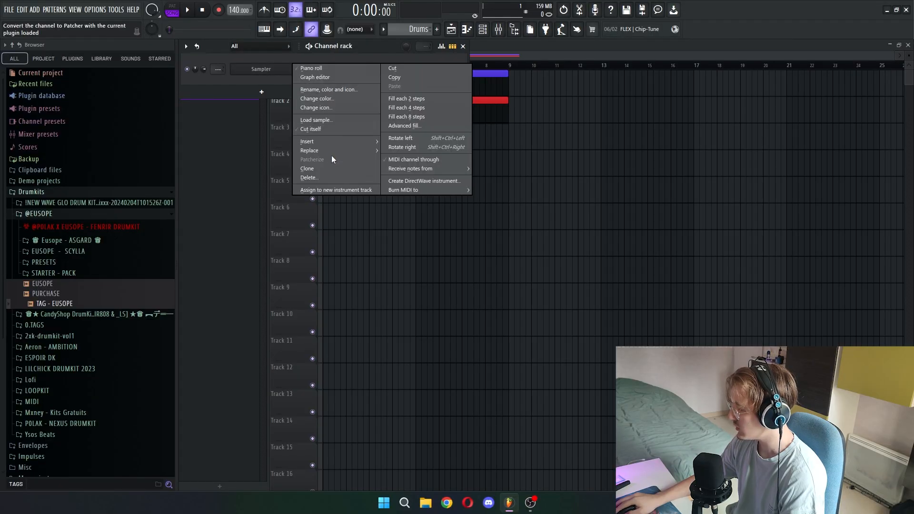
{"action": "left_click", "coordinate": [346, 88]}
{"action": "type", "text": "Mélo"}
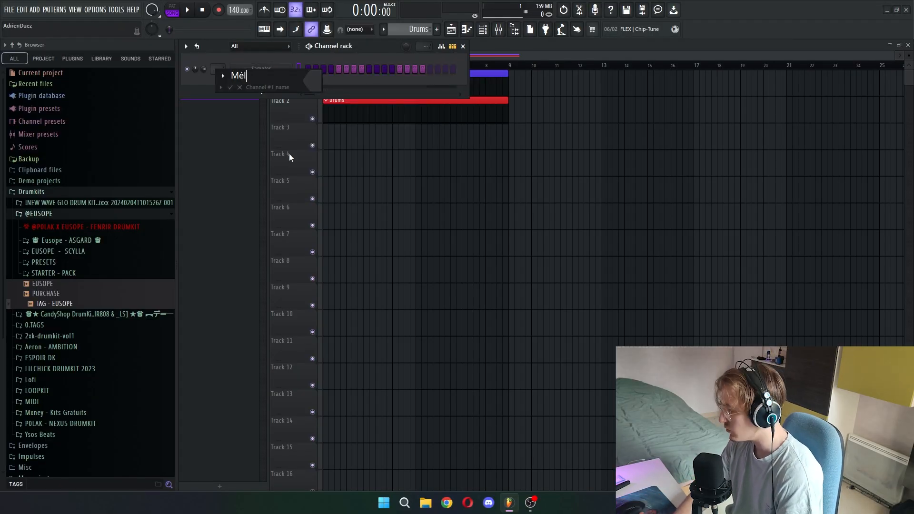
{"action": "key", "text": "Return"}
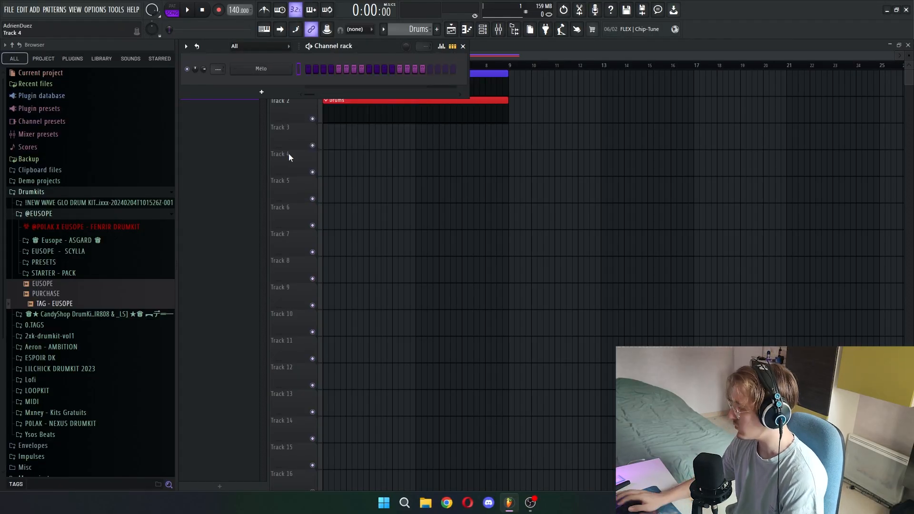
- Clone the Mélo channel repeatedly until the numbered copies reach Mélo #10
{"action": "right_click", "coordinate": [289, 68]}
{"action": "left_click", "coordinate": [340, 168]}
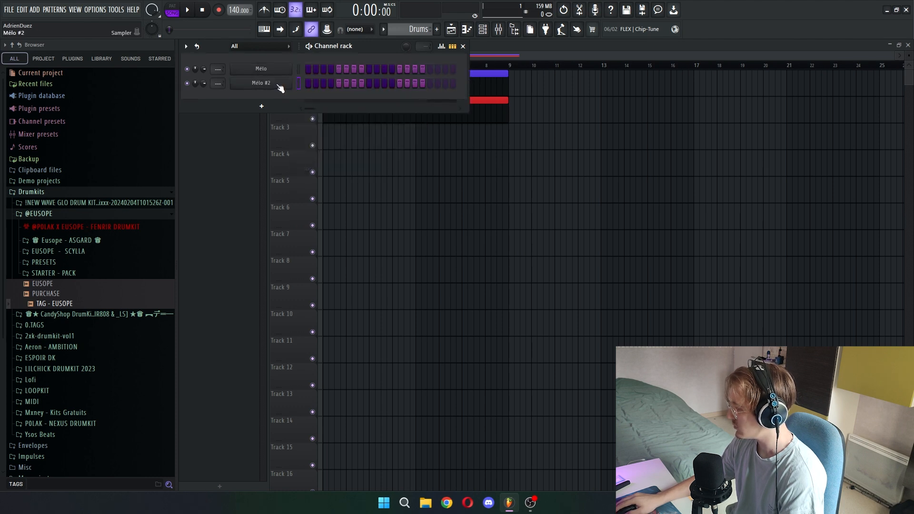
{"action": "right_click", "coordinate": [288, 82]}
{"action": "left_click", "coordinate": [326, 182]}
{"action": "right_click", "coordinate": [275, 98]}
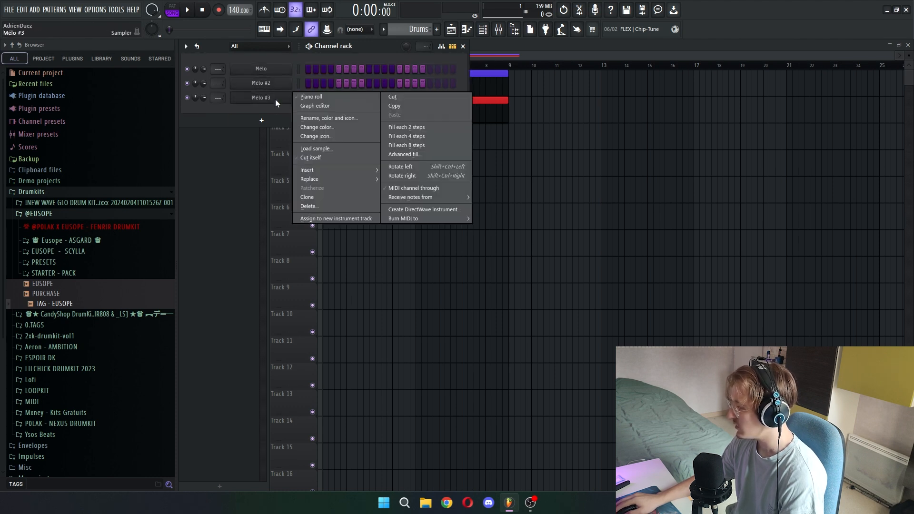
{"action": "left_click", "coordinate": [330, 198]}
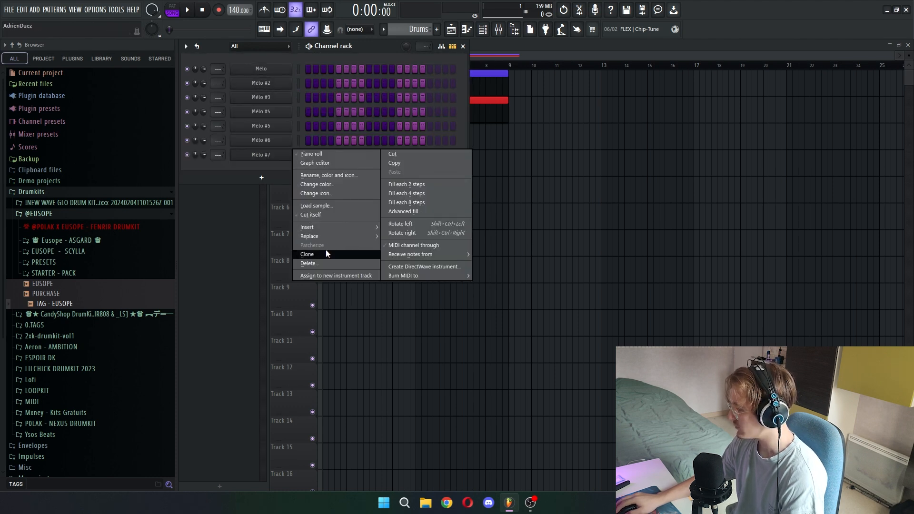
{"action": "left_click", "coordinate": [326, 253]}
{"action": "right_click", "coordinate": [291, 169]}
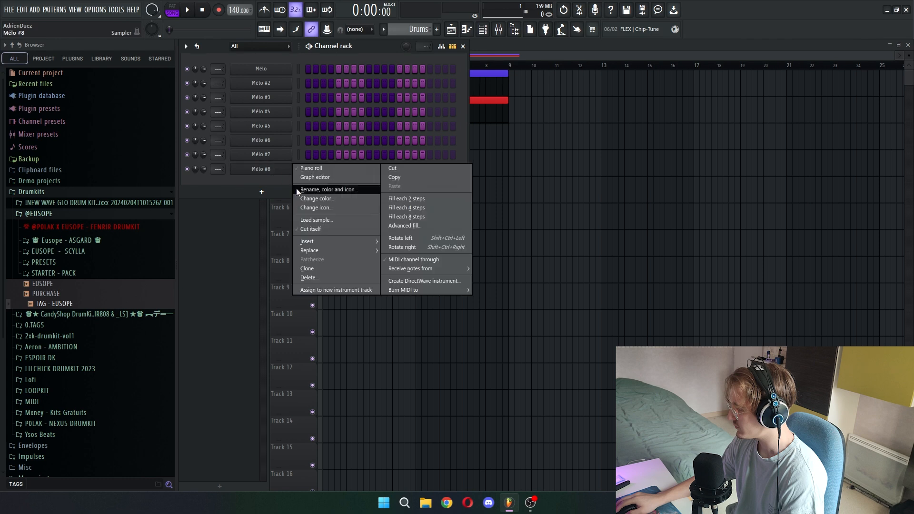
{"action": "left_click", "coordinate": [333, 268]}
{"action": "right_click", "coordinate": [286, 183]}
{"action": "left_click", "coordinate": [331, 283]}
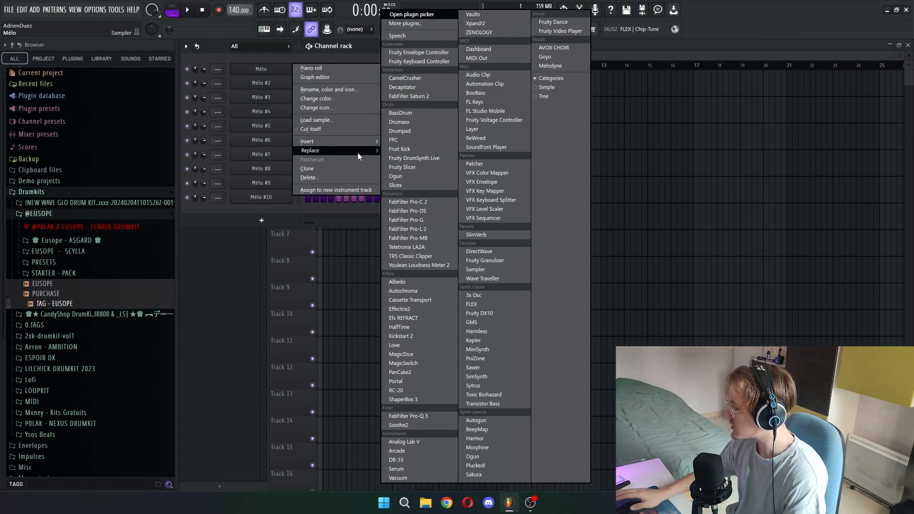
- Rename the first Mélo channel as Mélo #1
{"action": "left_click", "coordinate": [320, 90]}
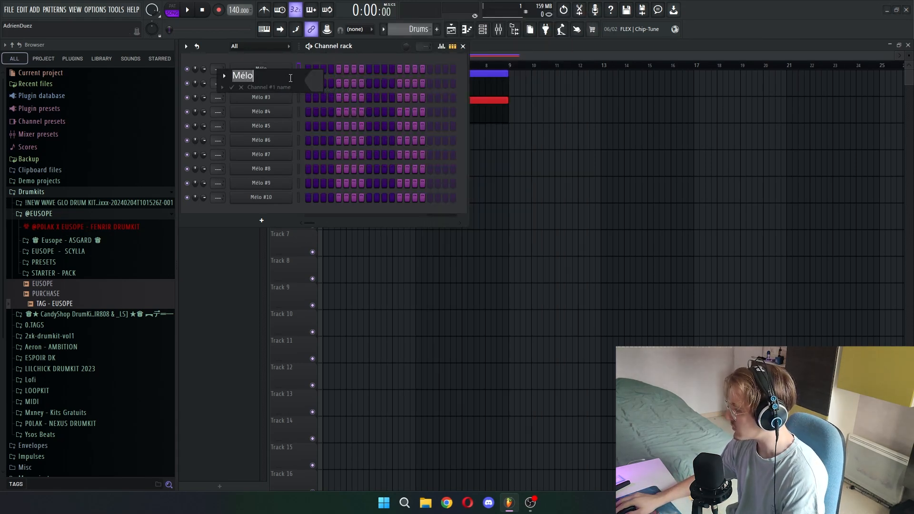
{"action": "left_click", "coordinate": [282, 85]}
{"action": "type", "text": "#"}
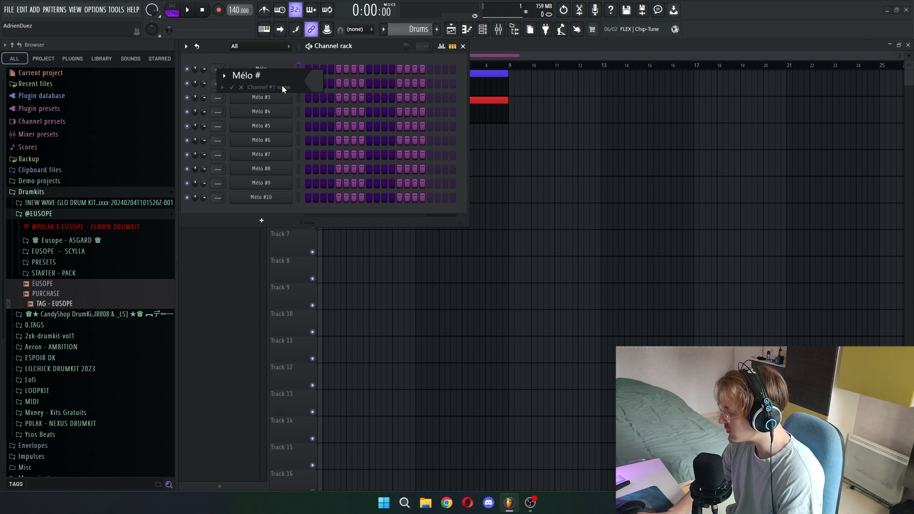
{"action": "key", "text": "Return"}
- Colour the ten Mélo channels with a gradient from dark blue to purple
{"action": "left_click", "coordinate": [186, 46]}
{"action": "mouse_move", "coordinate": [248, 136]}
{"action": "left_click", "coordinate": [365, 138]}
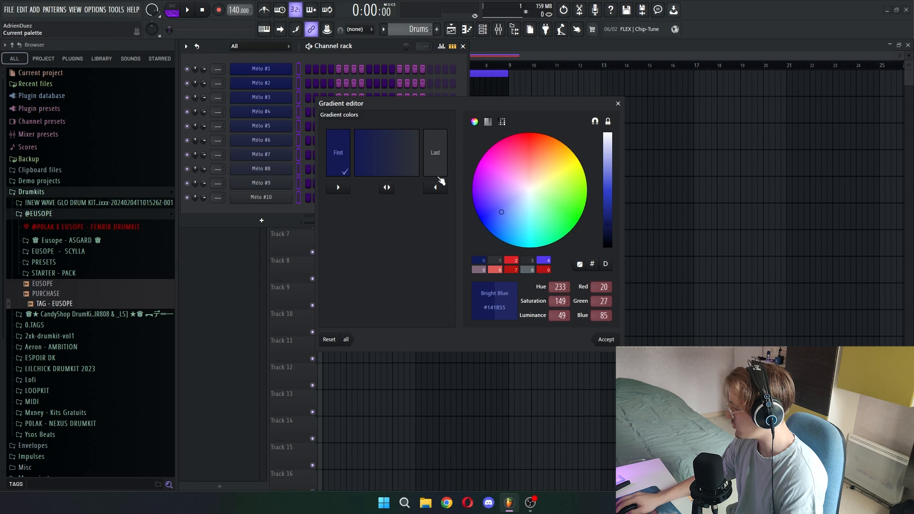
{"action": "left_click", "coordinate": [441, 168]}
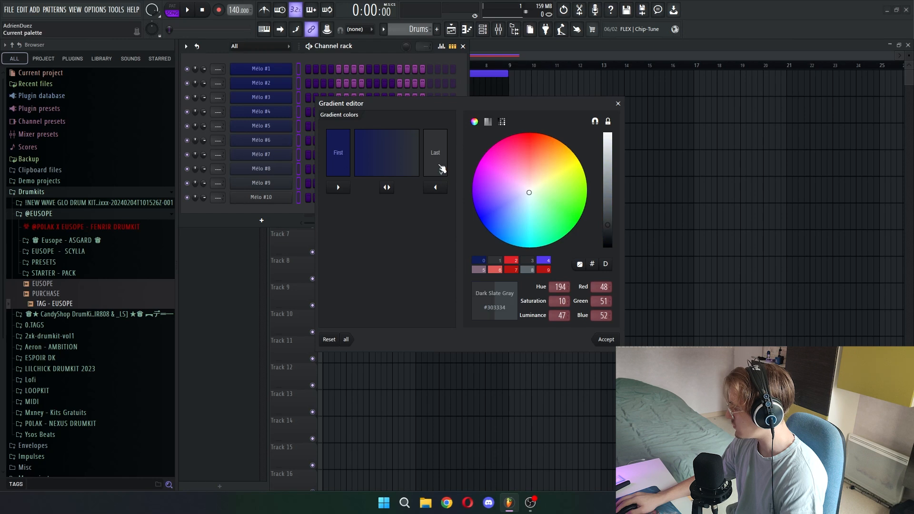
{"action": "left_click", "coordinate": [482, 189]}
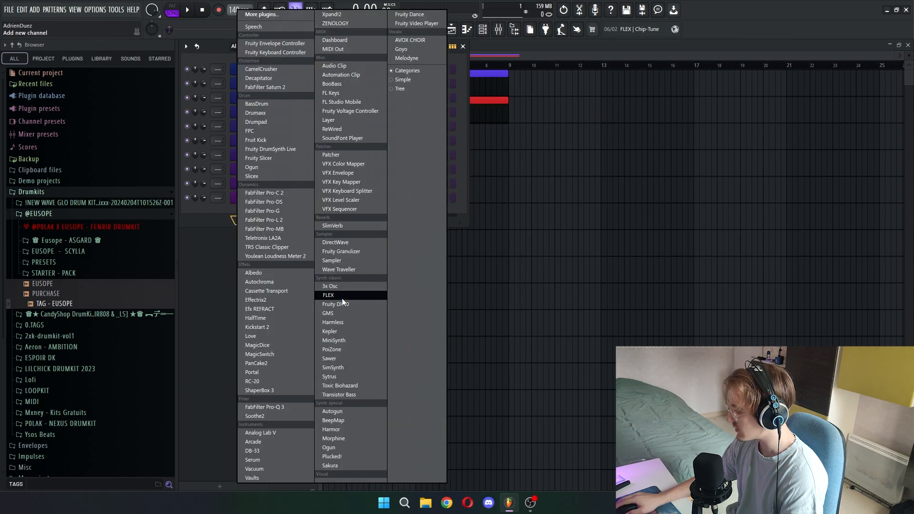
- Add a new channel below Mélo #10 and name it Kick
{"action": "left_click", "coordinate": [351, 295]}
{"action": "right_click", "coordinate": [266, 212]}
{"action": "left_click", "coordinate": [333, 281]}
{"action": "type", "text": "Kick"}
{"action": "key", "text": "Return"}
- Add a Sampler channel below Kick and name it Claps
{"action": "left_click", "coordinate": [261, 234]}
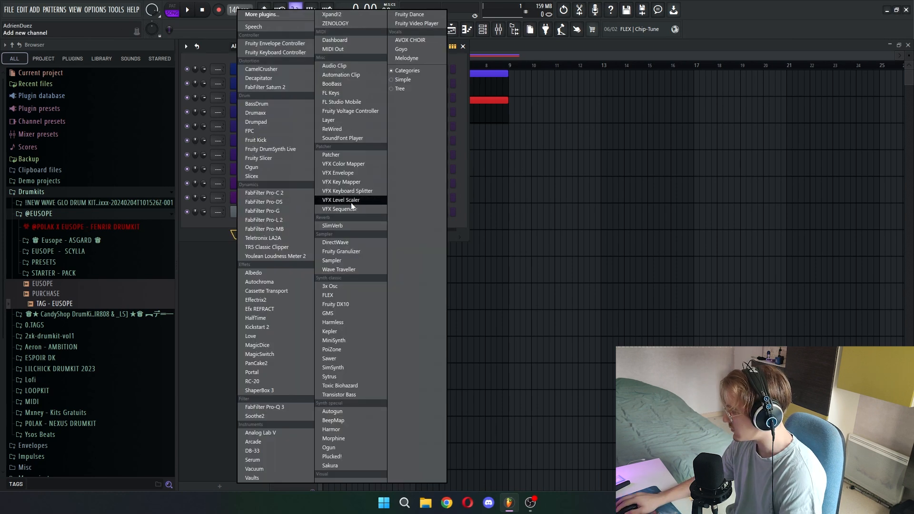
{"action": "left_click", "coordinate": [347, 260]}
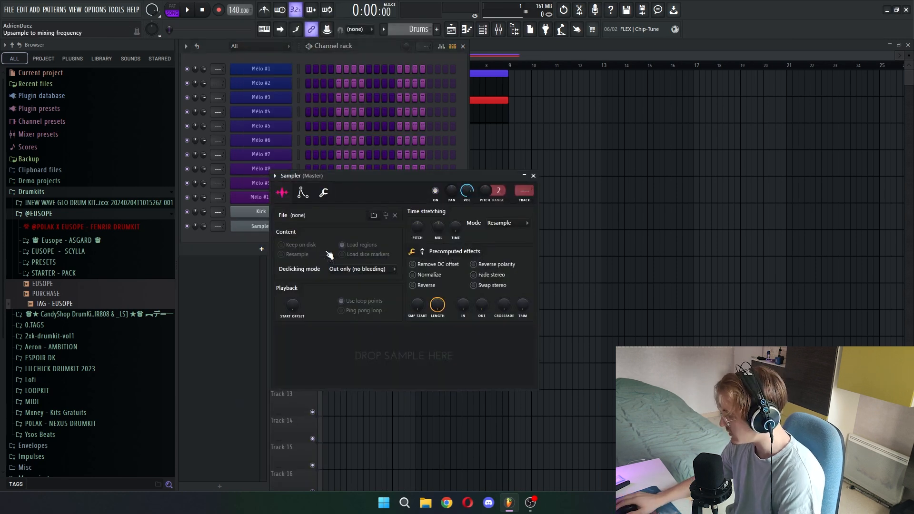
{"action": "key", "text": "F2"}
{"action": "type", "text": "Claps"}
{"action": "key", "text": "Return"}
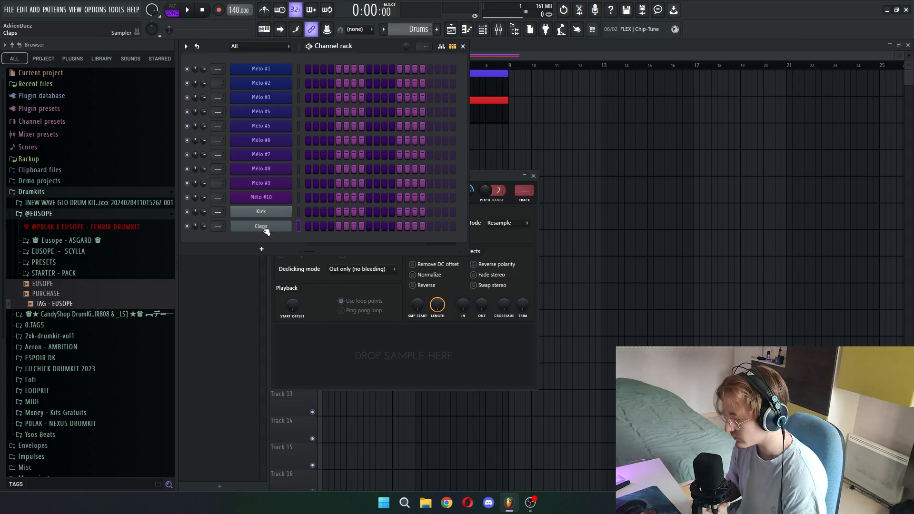
- Clone the Claps channel and number the two channels Claps #1 and Claps #2
{"action": "right_click", "coordinate": [267, 229]}
{"action": "mouse_move", "coordinate": [338, 307]}
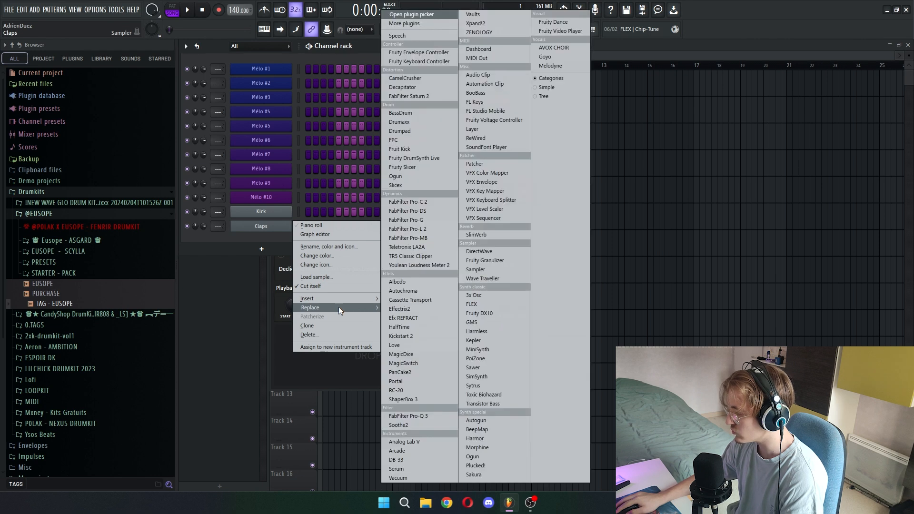
{"action": "right_click", "coordinate": [266, 227]}
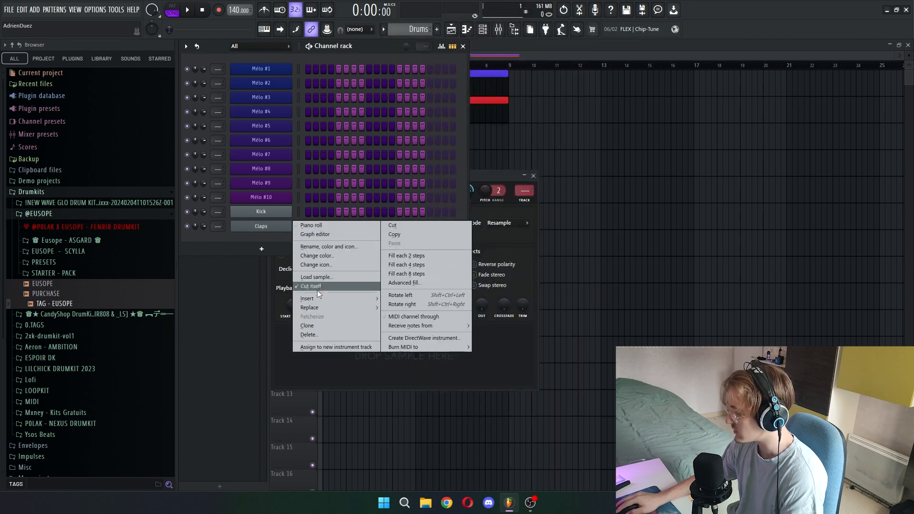
{"action": "left_click", "coordinate": [307, 325]}
{"action": "type", "text": "#1"}
{"action": "key", "text": "Return"}
- Clone the Claps #2 channel and rename the copy as Hats
{"action": "right_click", "coordinate": [292, 237]}
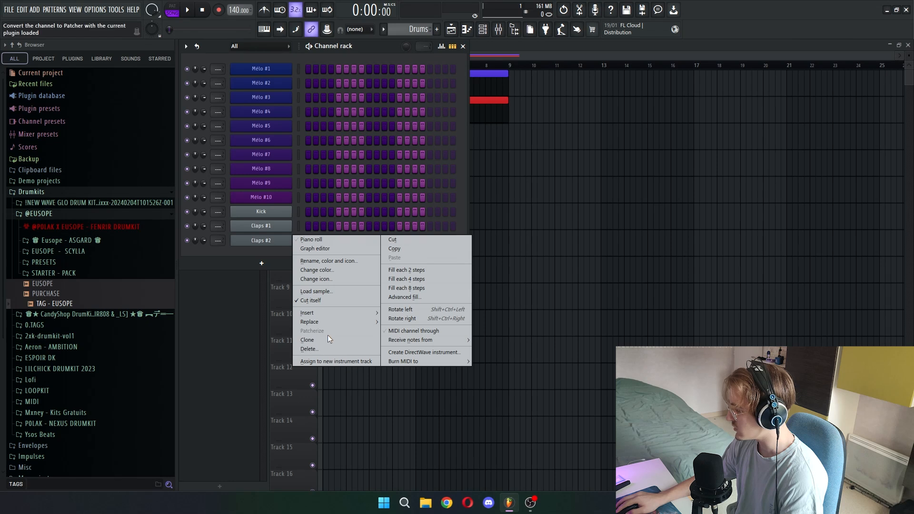
{"action": "left_click", "coordinate": [315, 340]}
{"action": "right_click", "coordinate": [266, 255]}
{"action": "mouse_move", "coordinate": [330, 338]}
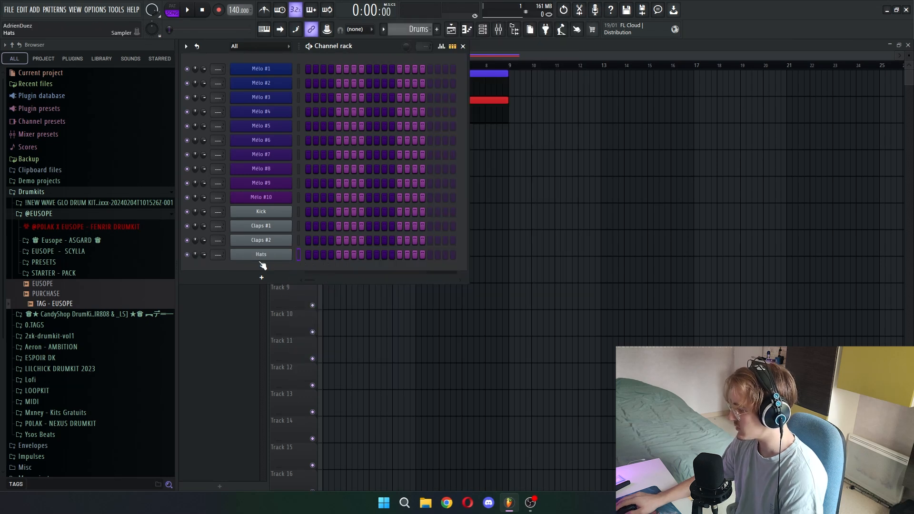
- Clone the Hats channel twice and number the three channels Hats #1 to Hats #3
{"action": "right_click", "coordinate": [261, 257]}
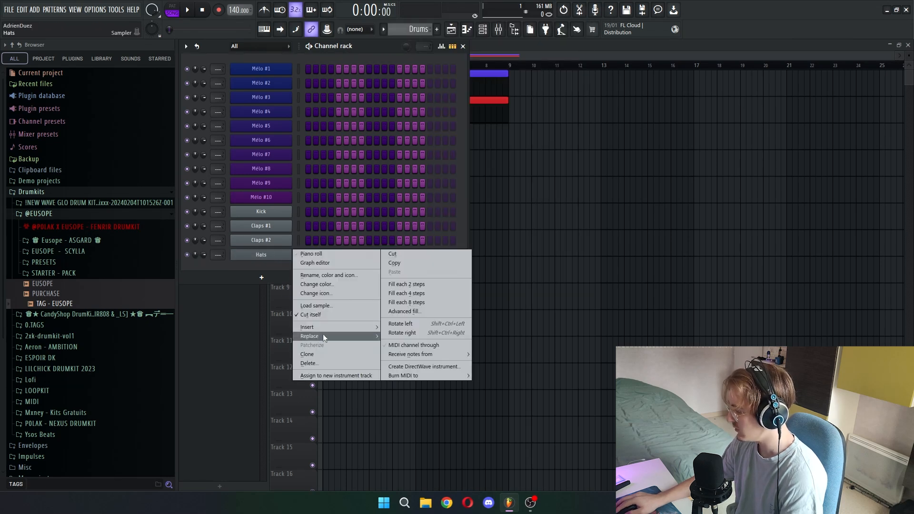
{"action": "left_click", "coordinate": [327, 359]}
{"action": "right_click", "coordinate": [281, 270]}
{"action": "left_click", "coordinate": [327, 366]}
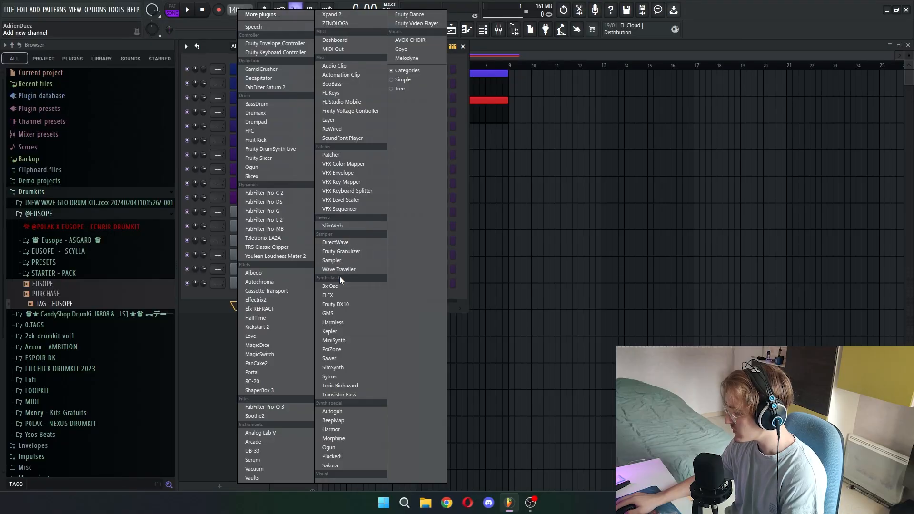
- Add a Sampler channel below Hats #3 and name it Perc
{"action": "left_click", "coordinate": [332, 260]}
{"action": "type", "text": "Perc"}
{"action": "key", "text": "Return"}
- Clone the Perc channel repeatedly until the numbered copies reach Perc #9
{"action": "right_click", "coordinate": [284, 298]}
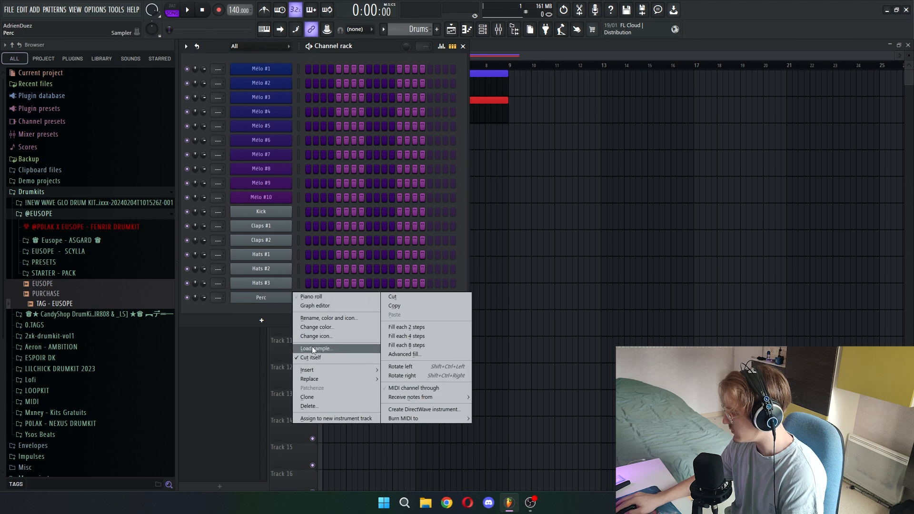
{"action": "left_click", "coordinate": [328, 396]}
{"action": "right_click", "coordinate": [285, 311]}
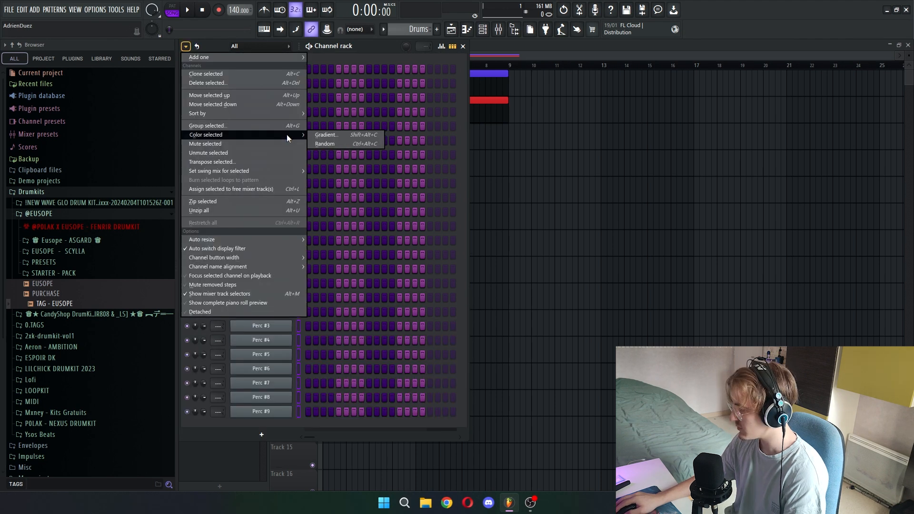
- Colour the channels from Kick to Perc #9 with a gradient from red to orange
{"action": "left_click", "coordinate": [333, 133]}
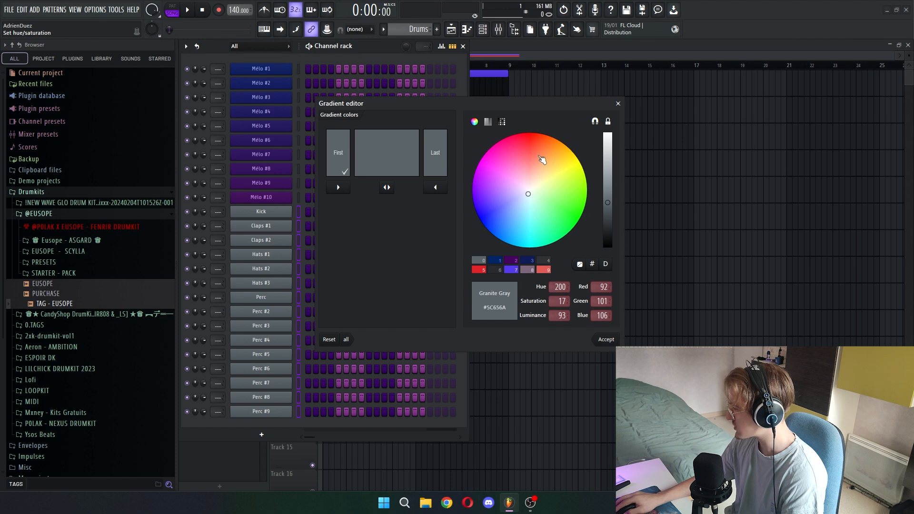
{"action": "left_click", "coordinate": [537, 143]}
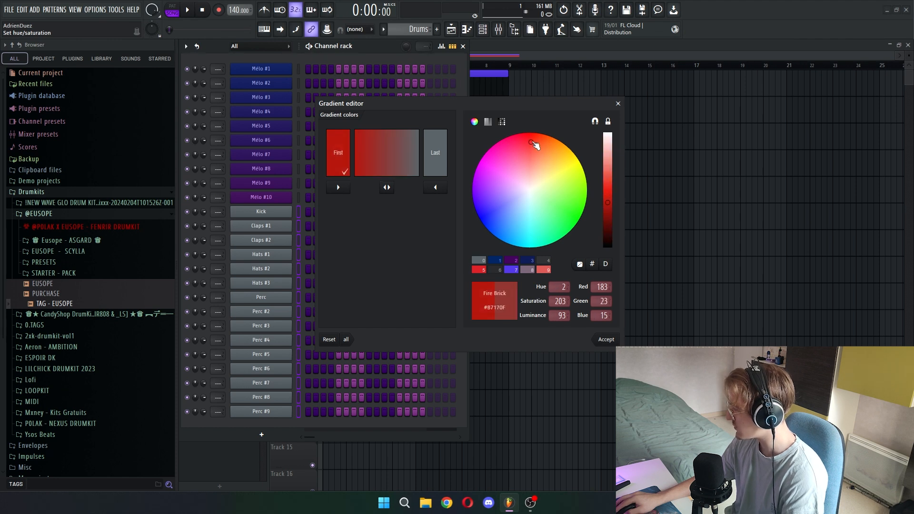
{"action": "left_click", "coordinate": [606, 339]}
- Add a Sampler channel named 808 below Perc #9 and clone it into channels named Short and Bass
{"action": "left_click", "coordinate": [261, 435]}
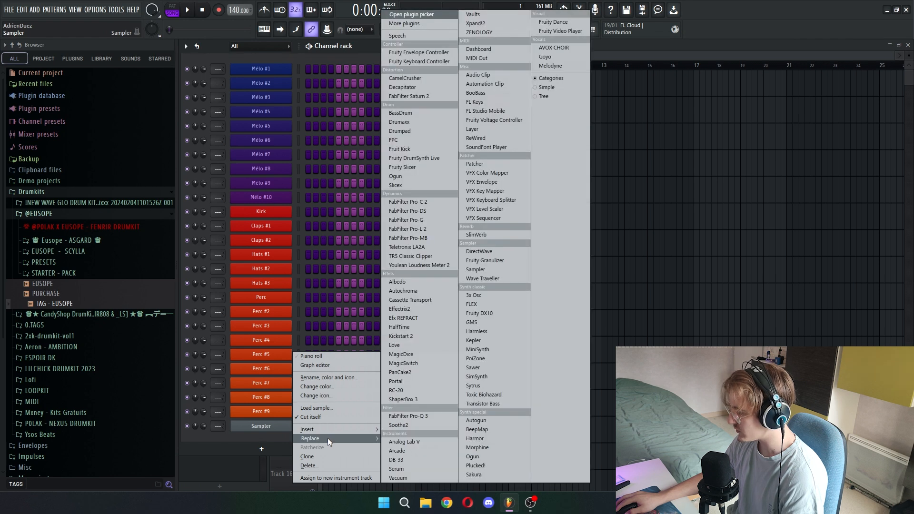
{"action": "left_click", "coordinate": [327, 377]}
{"action": "type", "text": "808"}
{"action": "key", "text": "Return"}
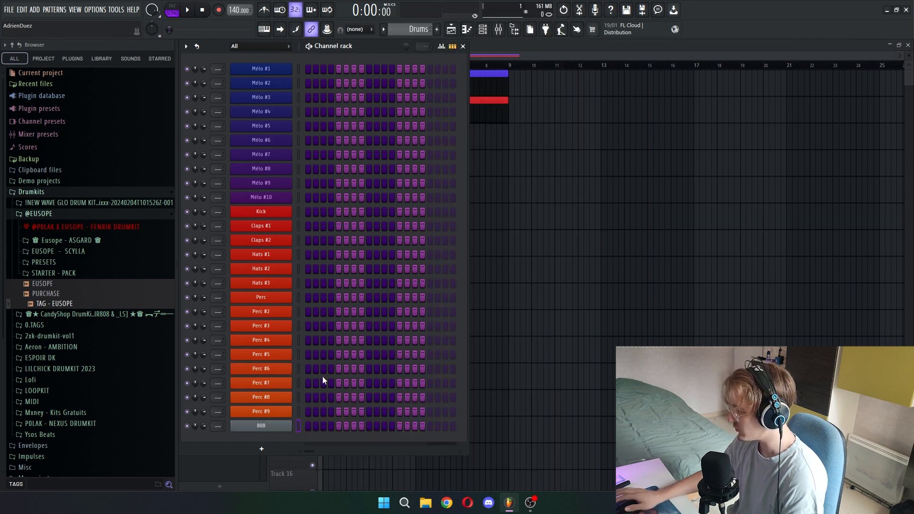
{"action": "key", "text": "alt+c"}
{"action": "right_click", "coordinate": [273, 441]}
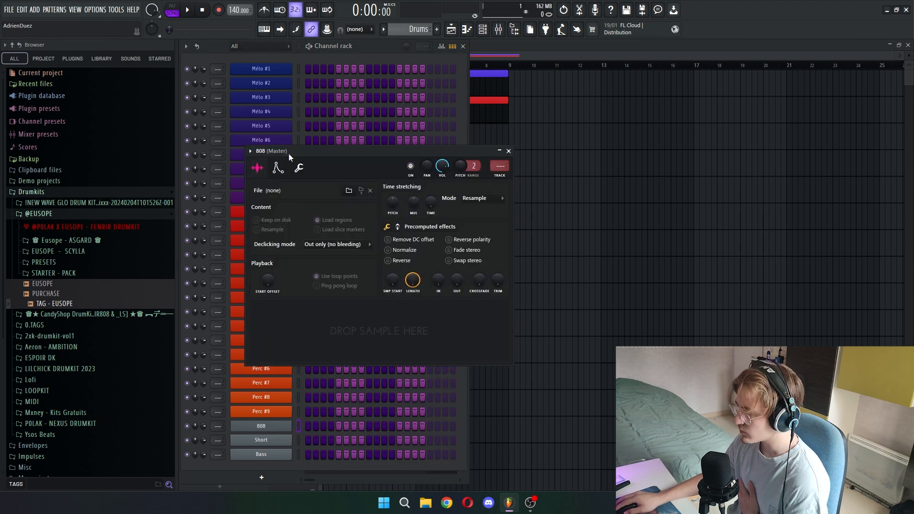
- Set the 808 channel's volume envelope to 100% hold, with decay, sustain and release at their minimum
{"action": "left_click_drag", "start_coordinate": [276, 261], "coordinate": [292, 238]}
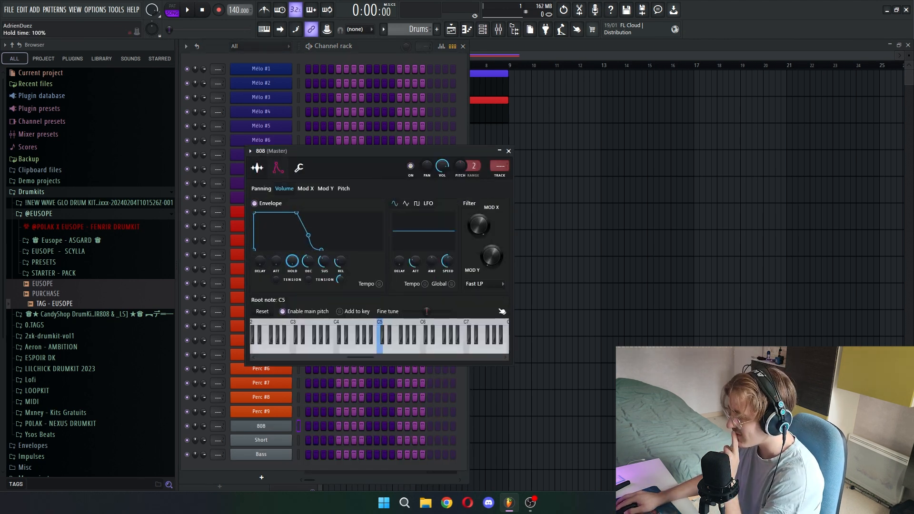
{"action": "left_click_drag", "start_coordinate": [311, 267], "coordinate": [311, 291]}
{"action": "left_click_drag", "start_coordinate": [324, 262], "coordinate": [324, 286]}
{"action": "left_click_drag", "start_coordinate": [341, 262], "coordinate": [340, 285]}
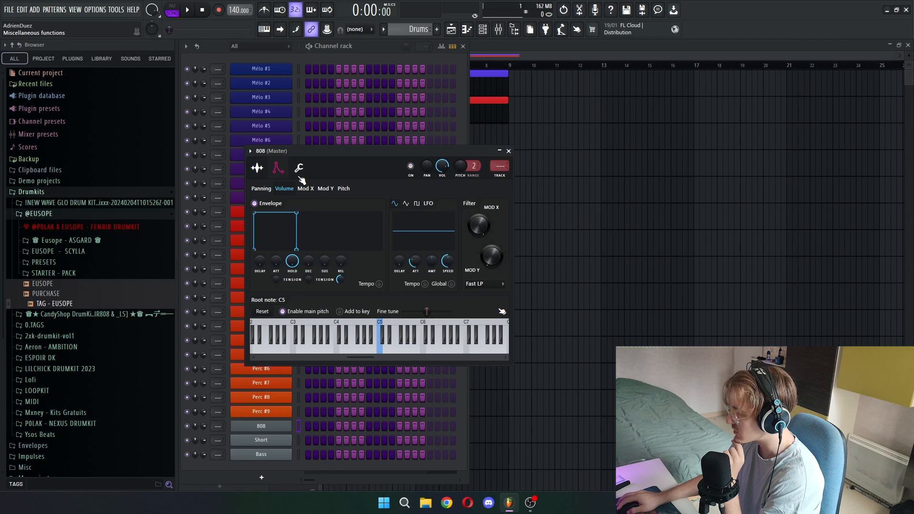
{"action": "key", "text": "Escape"}
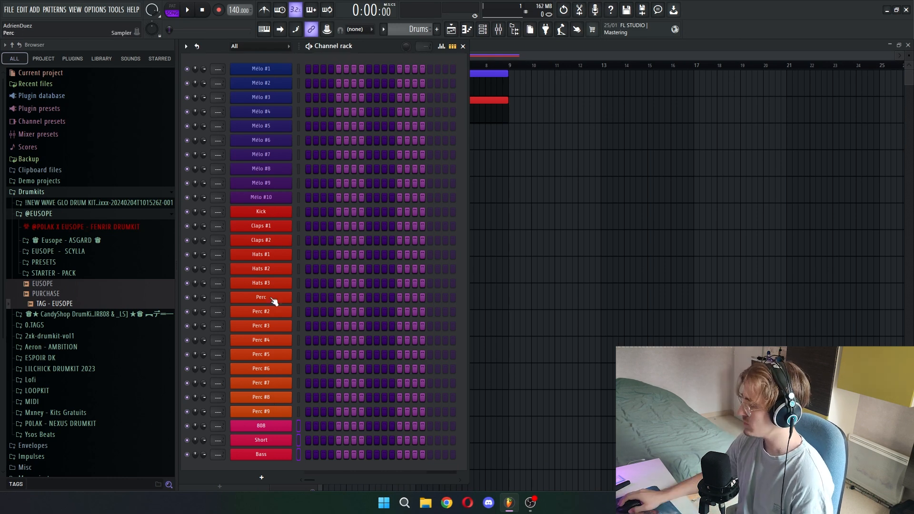
{"action": "right_click", "coordinate": [282, 71]}
{"action": "mouse_move", "coordinate": [309, 152]}
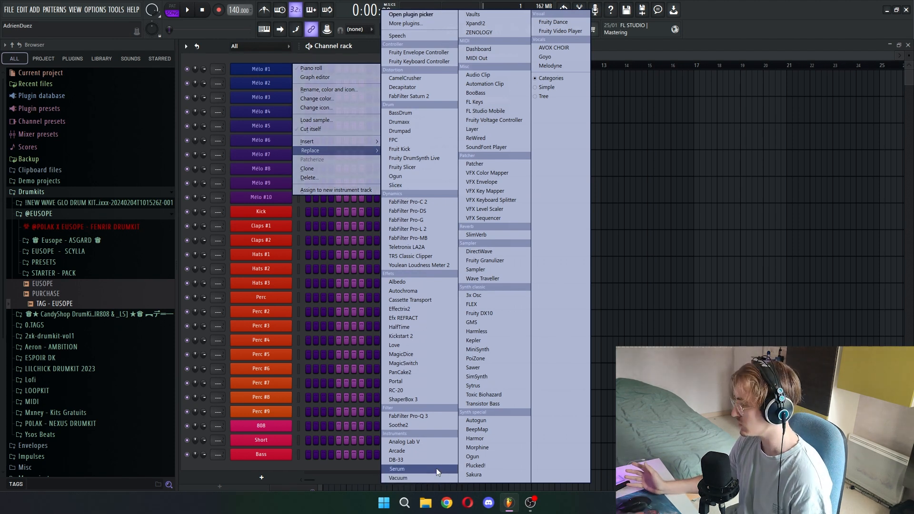
{"action": "left_click", "coordinate": [270, 52]}
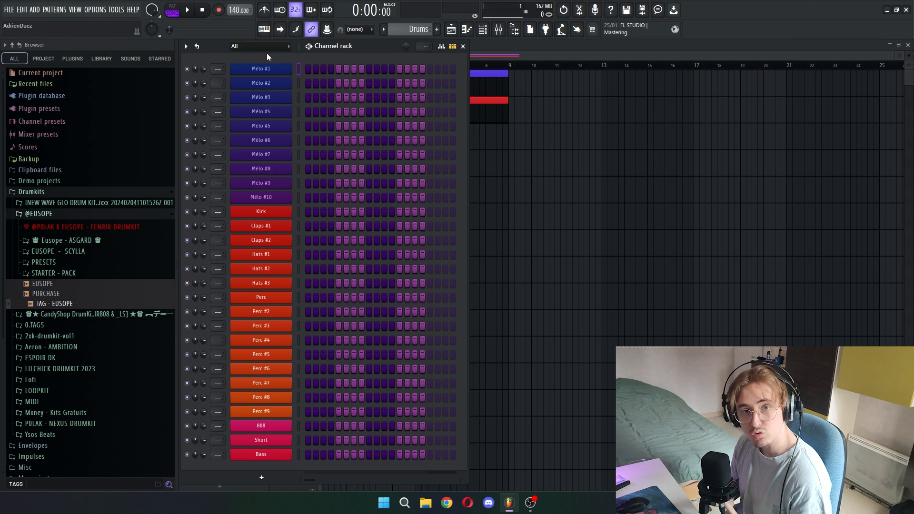
- Rename the mixer's main output track MASTER and colour it red
{"action": "key", "text": "F9"}
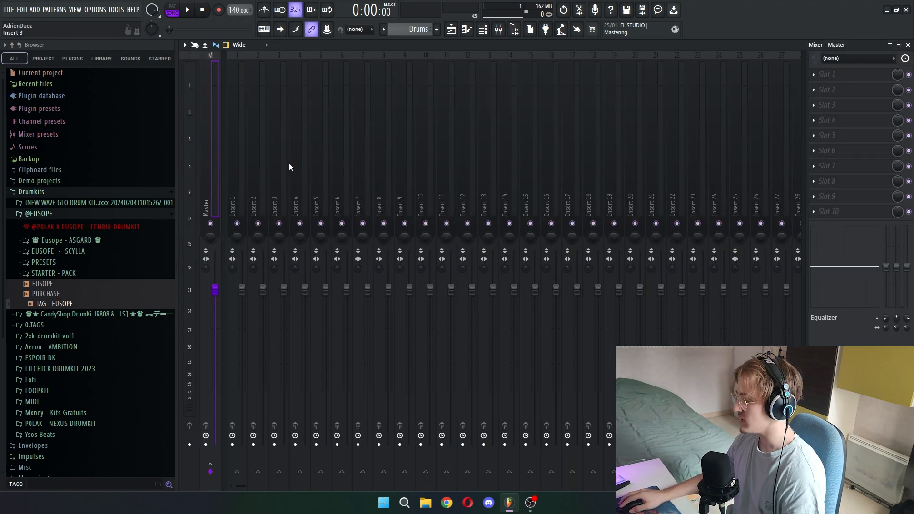
{"action": "right_click", "coordinate": [212, 178]}
{"action": "left_click", "coordinate": [257, 64]}
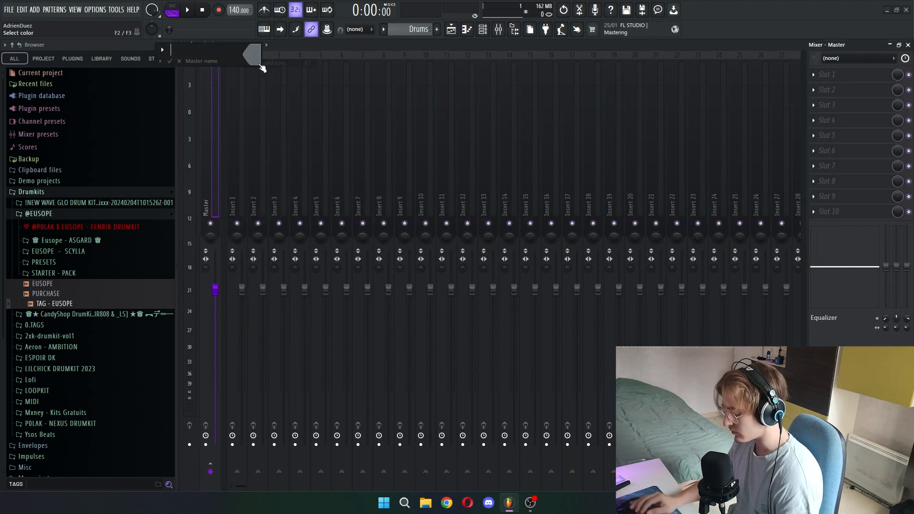
{"action": "type", "text": "MASTER"}
{"action": "key", "text": "Return"}
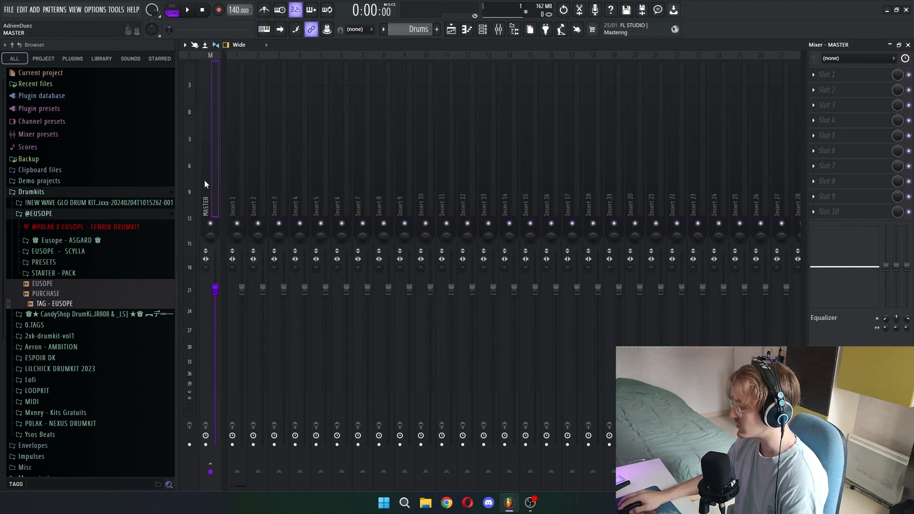
{"action": "right_click", "coordinate": [205, 179]}
{"action": "left_click", "coordinate": [257, 63]}
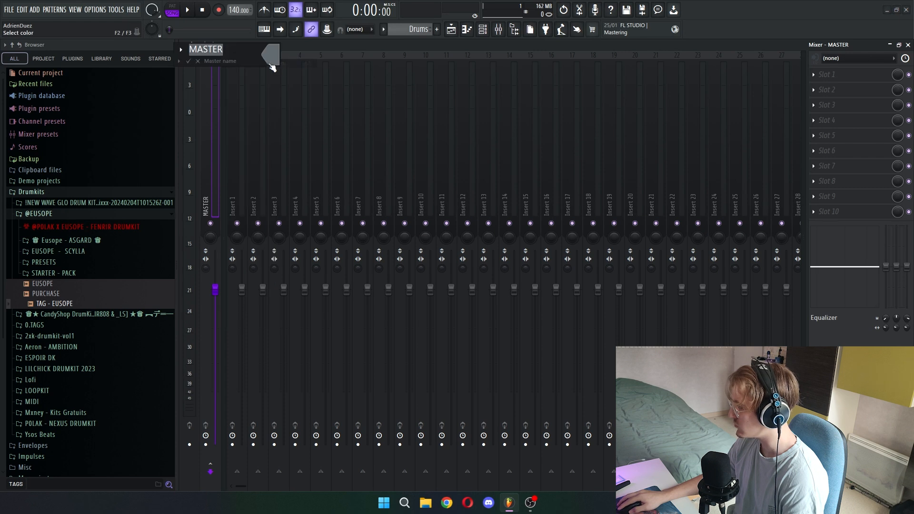
{"action": "left_click_drag", "start_coordinate": [347, 120], "coordinate": [346, 64]}
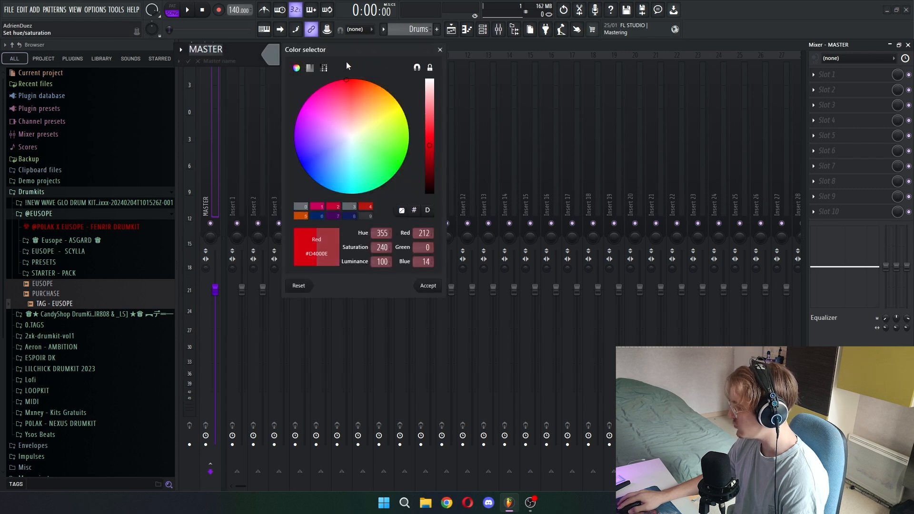
- Check the Colorful mixer saturation level in the mixer's view options
{"action": "left_click", "coordinate": [184, 44]}
{"action": "mouse_move", "coordinate": [225, 91]}
{"action": "mouse_move", "coordinate": [334, 145]}
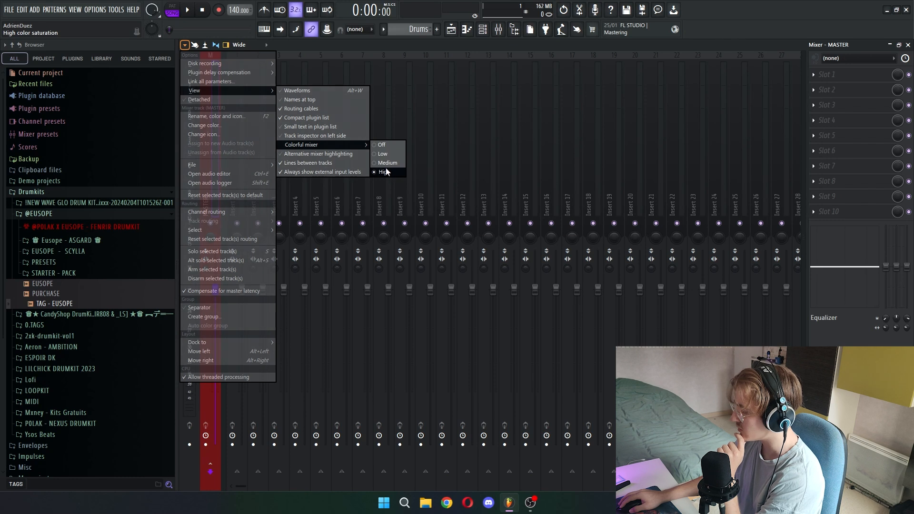
- Rename mixer track 1 PRE-MASTER and colour it orange
{"action": "right_click", "coordinate": [243, 61]}
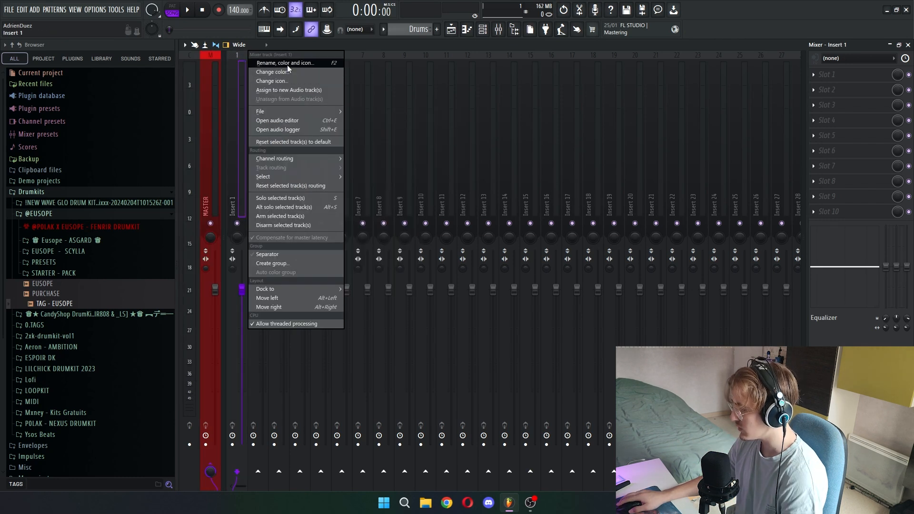
{"action": "left_click", "coordinate": [287, 65]}
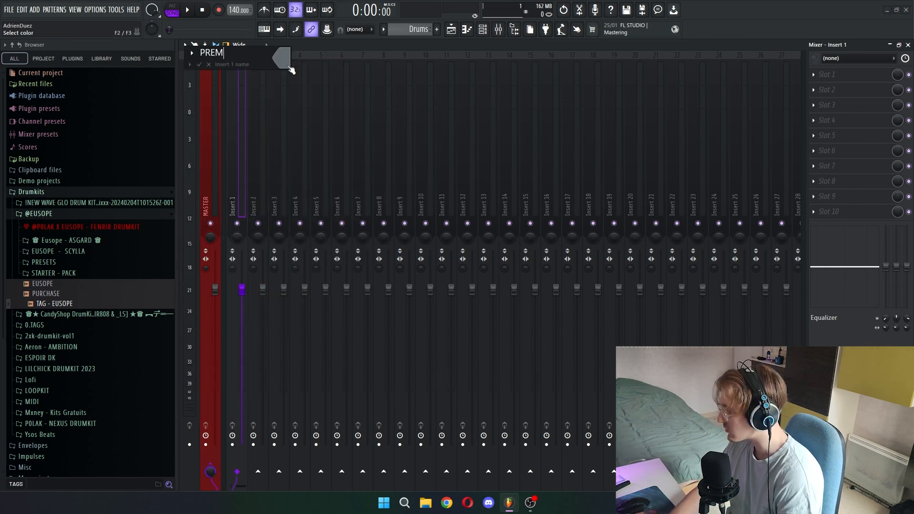
{"action": "type", "text": "PRE-MASTER"}
{"action": "key", "text": "Return"}
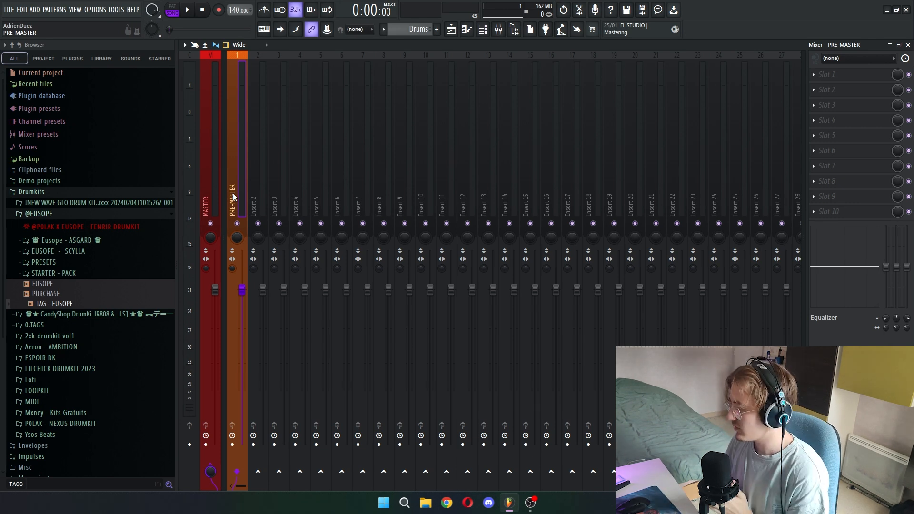
- Load the TR5 Classic Clipper effect in slot 10 of the MASTER track
{"action": "left_click", "coordinate": [214, 195]}
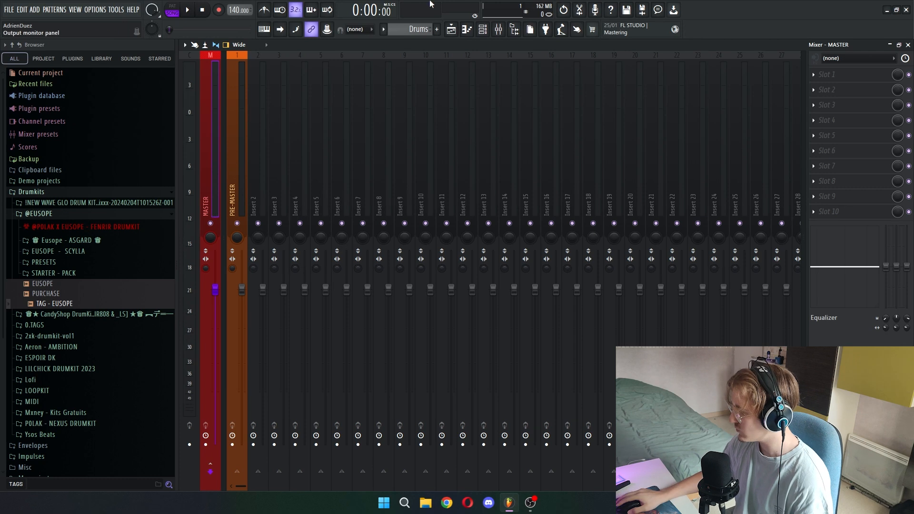
{"action": "left_click", "coordinate": [853, 216]}
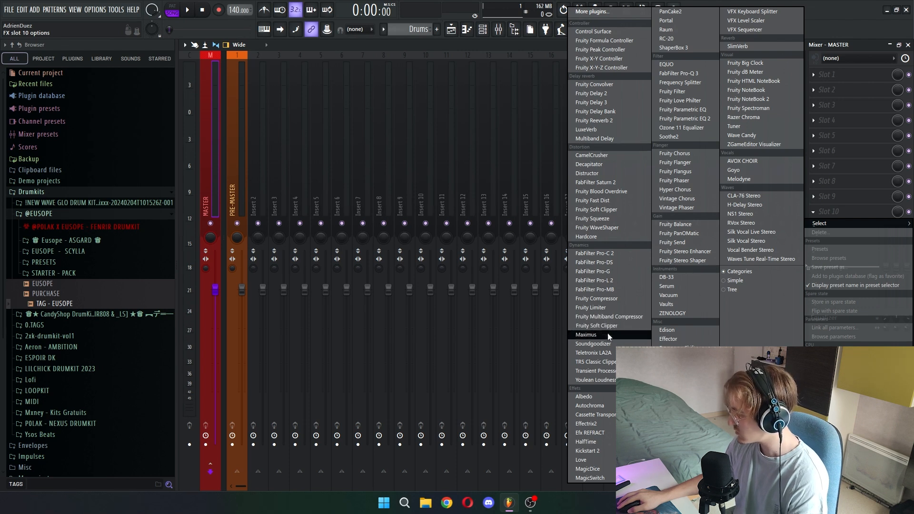
{"action": "left_click", "coordinate": [612, 363]}
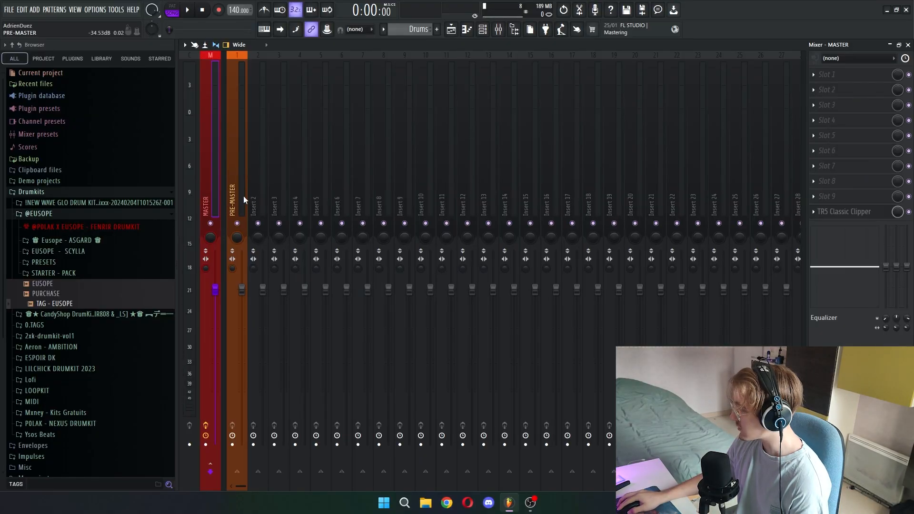
- Rename mixer track 2 BUS-MELO and colour it blue
{"action": "right_click", "coordinate": [265, 52]}
{"action": "left_click", "coordinate": [320, 108]}
{"action": "type", "text": "BUS-M"}
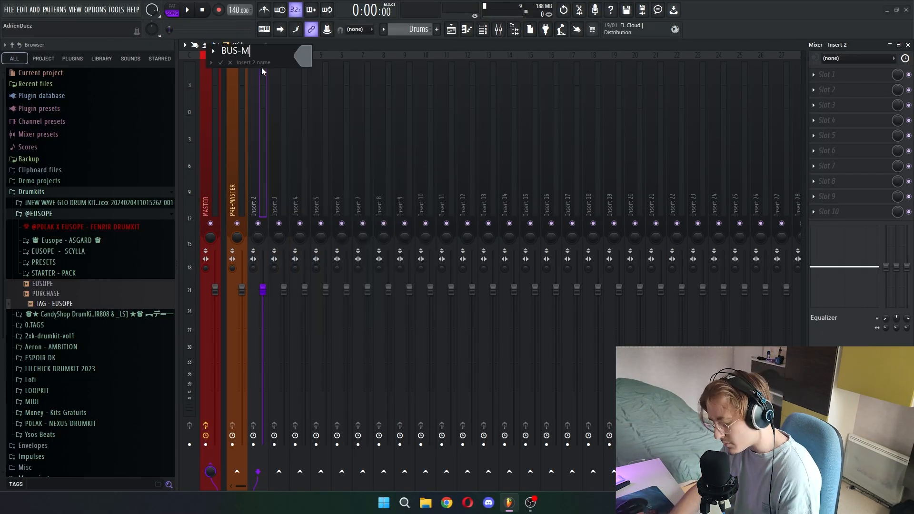
{"action": "key", "text": "Return"}
- Assign channels Mélo #1 to Mélo #10 to mixer tracks 3 to 12 and group these tracks with BUS-MELO
{"action": "left_click", "coordinate": [483, 29]}
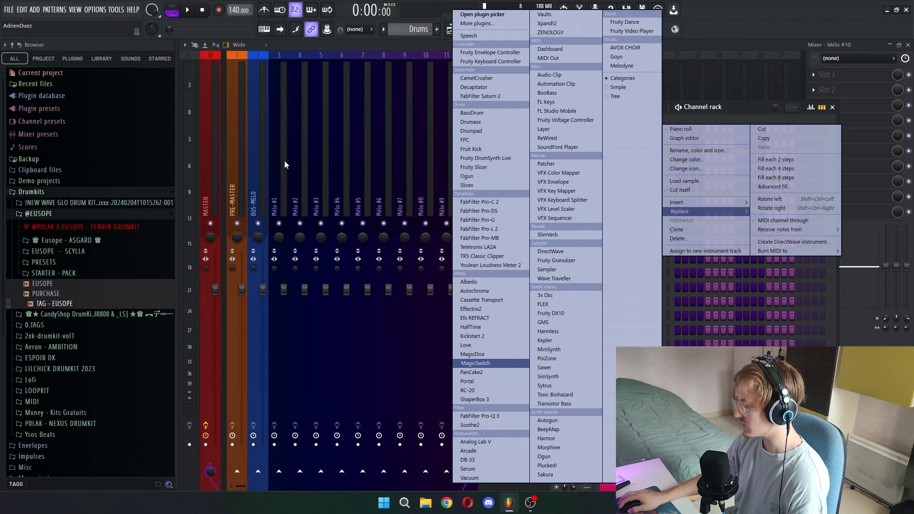
{"action": "left_click", "coordinate": [285, 163]}
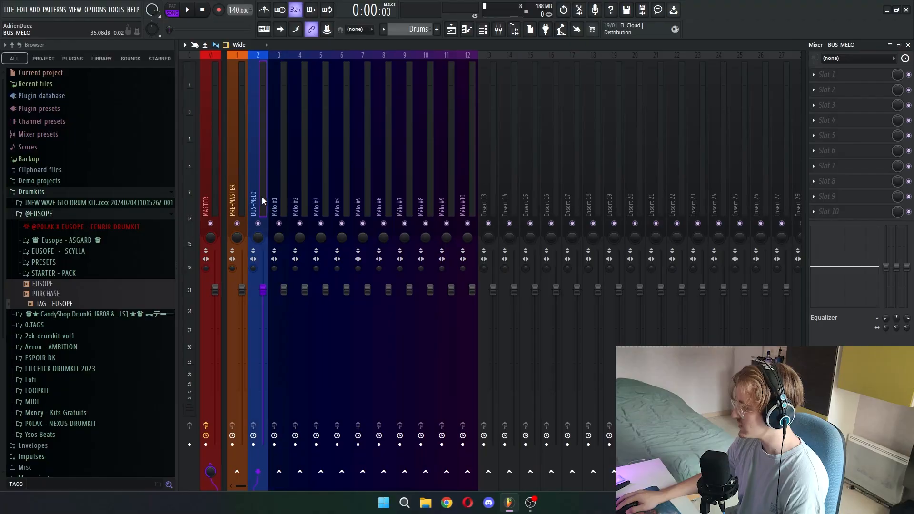
{"action": "left_click_drag", "start_coordinate": [262, 197], "coordinate": [464, 191]}
{"action": "right_click", "coordinate": [275, 191]}
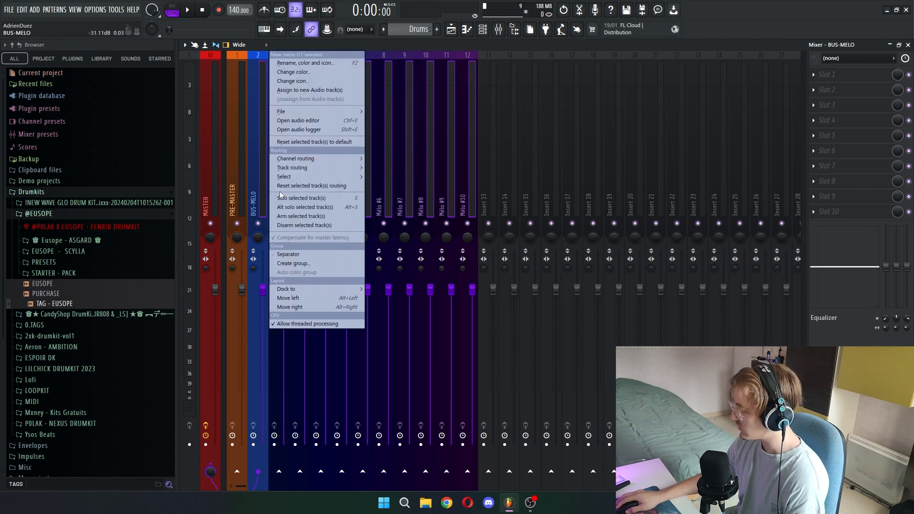
{"action": "left_click", "coordinate": [306, 264]}
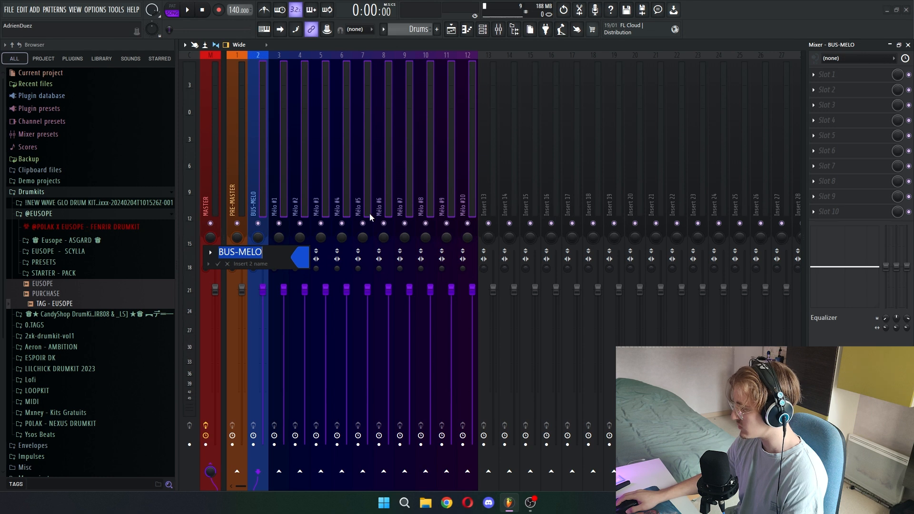
{"action": "key", "text": "Return"}
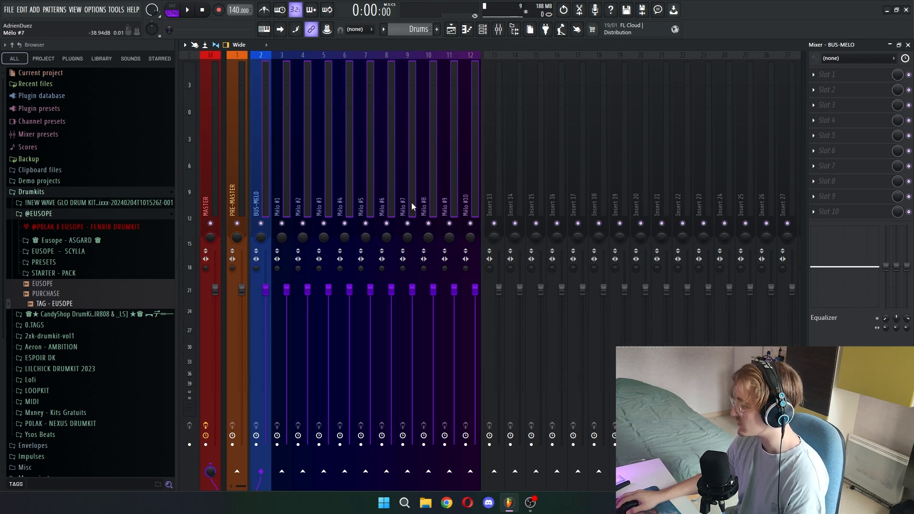
- Name mixer track 13 BUS-DRUMS in pinkish red and assign channels Kick to Perc #9 to mixer tracks 14 to 28
{"action": "double_click", "coordinate": [490, 205]}
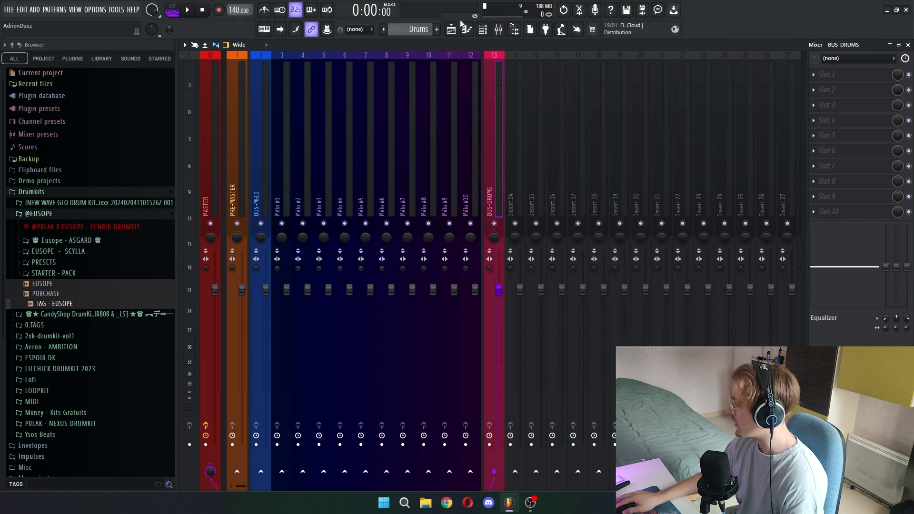
{"action": "left_click", "coordinate": [482, 29]}
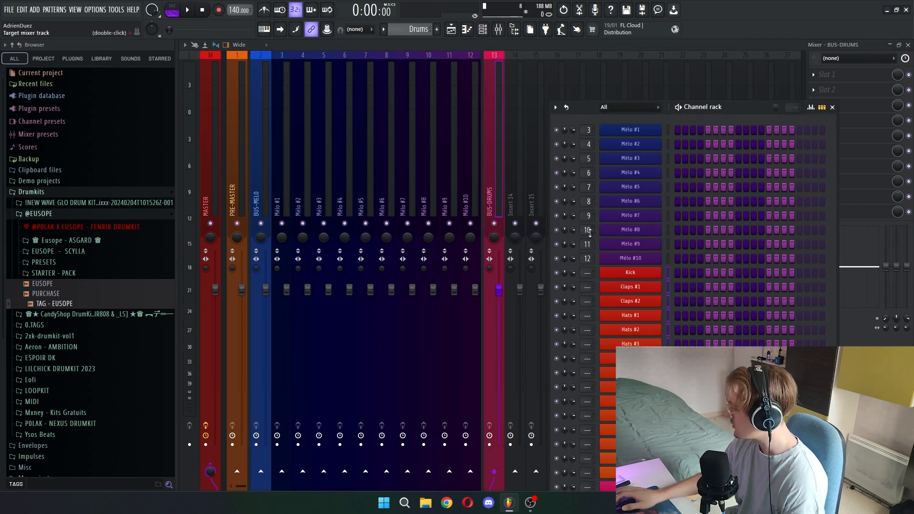
{"action": "key", "text": "ctrl+l"}
{"action": "left_click", "coordinate": [520, 119]}
{"action": "left_click", "coordinate": [563, 135]}
{"action": "scroll", "coordinate": [564, 135], "scroll_direction": "down", "scroll_amount": 4}
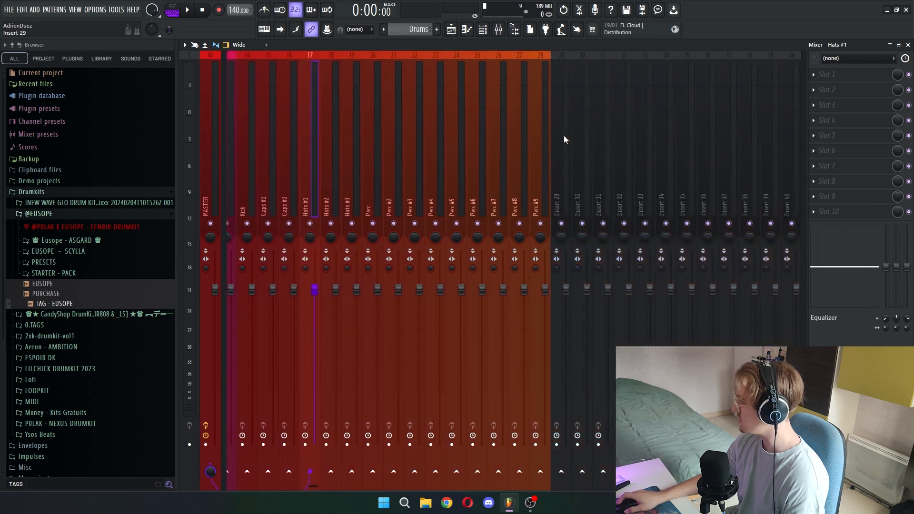
{"action": "scroll", "coordinate": [564, 135], "scroll_direction": "up", "scroll_amount": 3}
{"action": "scroll", "coordinate": [412, 195], "scroll_direction": "up", "scroll_amount": 3}
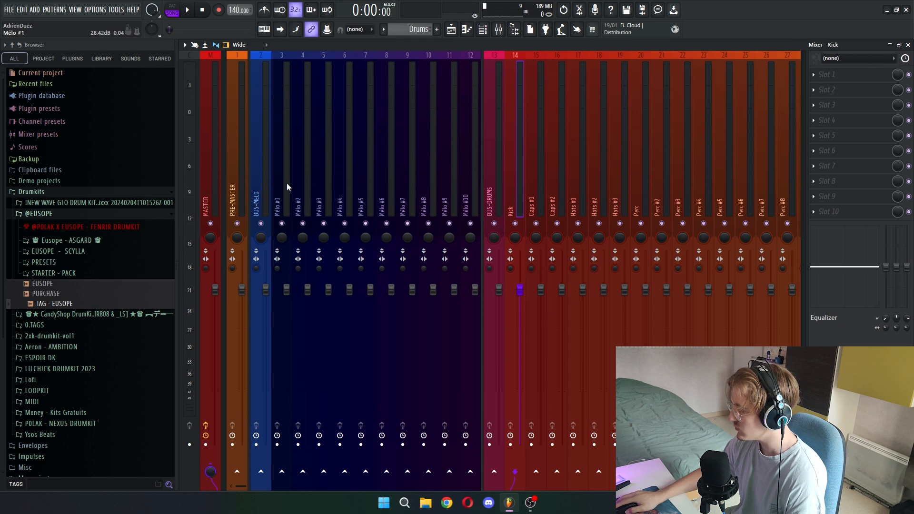
- Route the BUS-MELO track to PRE-MASTER and remove its direct send to MASTER
{"action": "left_click", "coordinate": [214, 211]}
{"action": "left_click", "coordinate": [241, 208]}
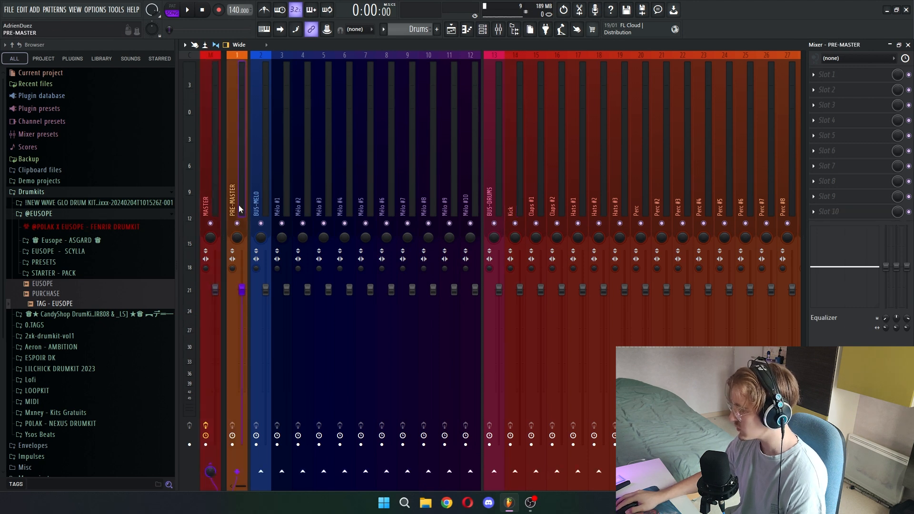
{"action": "left_click", "coordinate": [263, 210]}
{"action": "left_click", "coordinate": [238, 471]}
{"action": "left_click", "coordinate": [211, 465]}
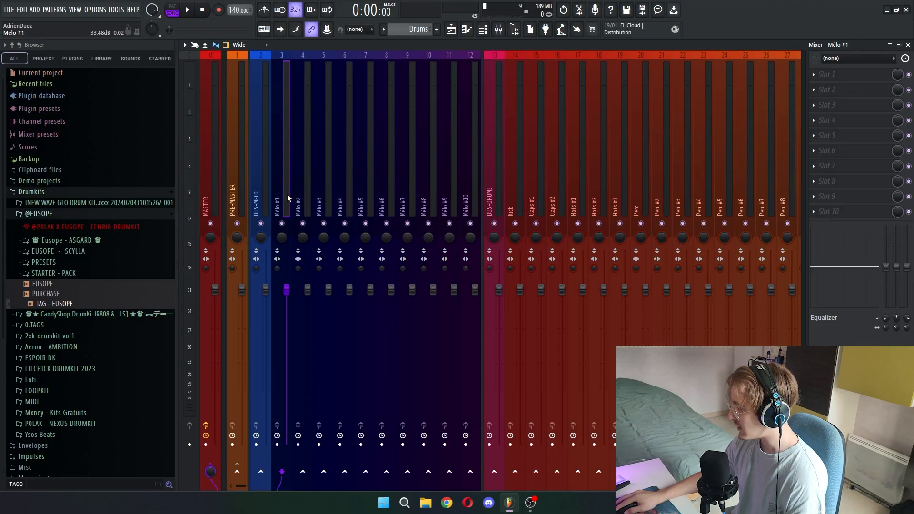
- Route each of the mixer tracks Mélo #1 to Mélo #10 to BUS-MELO and disable their direct sends to MASTER
{"action": "left_click", "coordinate": [386, 204]}
{"action": "left_click", "coordinate": [279, 207]}
{"action": "left_click", "coordinate": [261, 472]}
{"action": "key", "text": "Right"}
{"action": "left_click", "coordinate": [261, 473]}
{"action": "left_click", "coordinate": [326, 381]}
{"action": "left_click", "coordinate": [210, 469]}
{"action": "left_click", "coordinate": [261, 472]}
{"action": "left_click", "coordinate": [352, 187]}
{"action": "left_click", "coordinate": [391, 191]}
{"action": "left_click", "coordinate": [405, 201]}
{"action": "left_click", "coordinate": [259, 473]}
{"action": "left_click", "coordinate": [211, 471]}
{"action": "left_click", "coordinate": [437, 200]}
{"action": "left_click", "coordinate": [261, 472]}
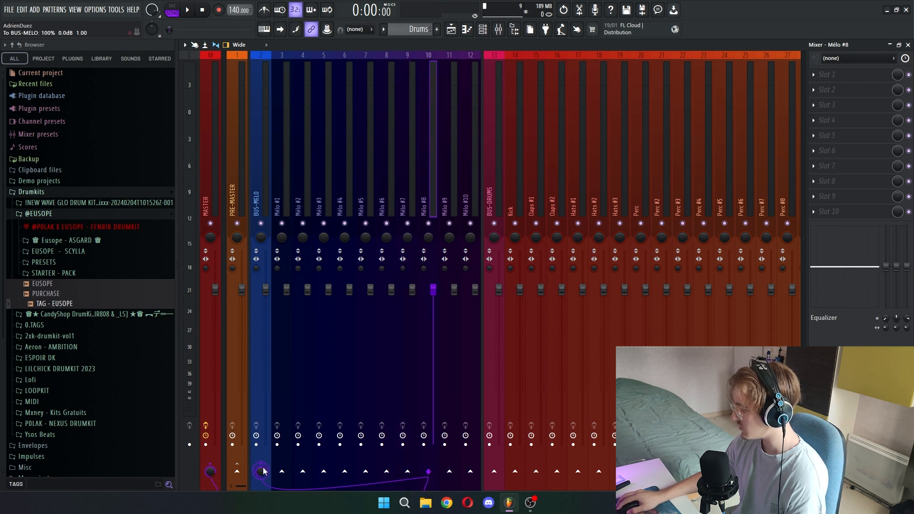
{"action": "left_click", "coordinate": [212, 469]}
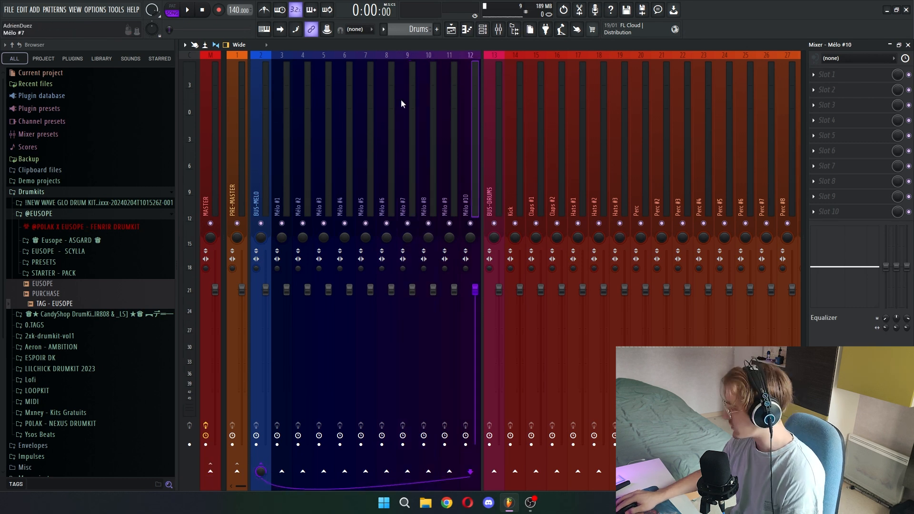
{"action": "left_click_drag", "start_coordinate": [466, 183], "coordinate": [450, 212]}
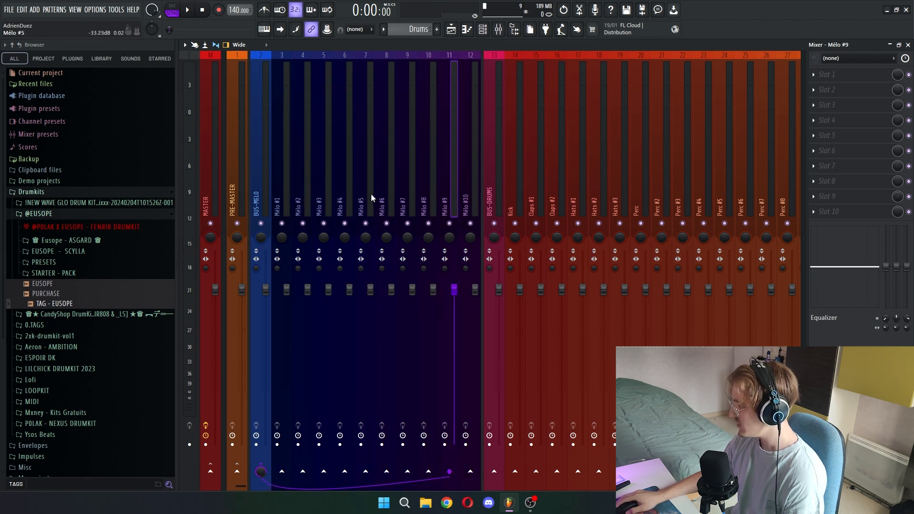
- Route BUS-DRUMS to PRE-MASTER and the individual drum tracks to BUS-DRUMS, removing their direct sends to MASTER
{"action": "left_click", "coordinate": [486, 202]}
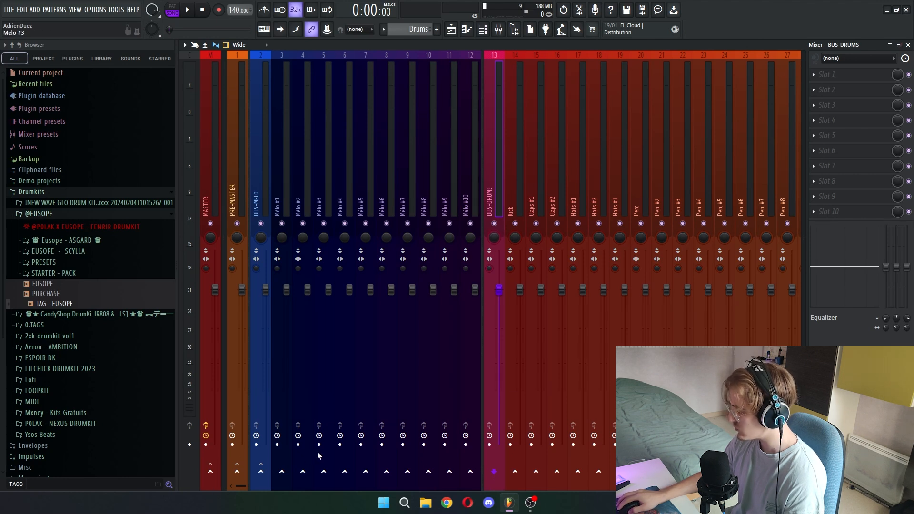
{"action": "left_click", "coordinate": [237, 472]}
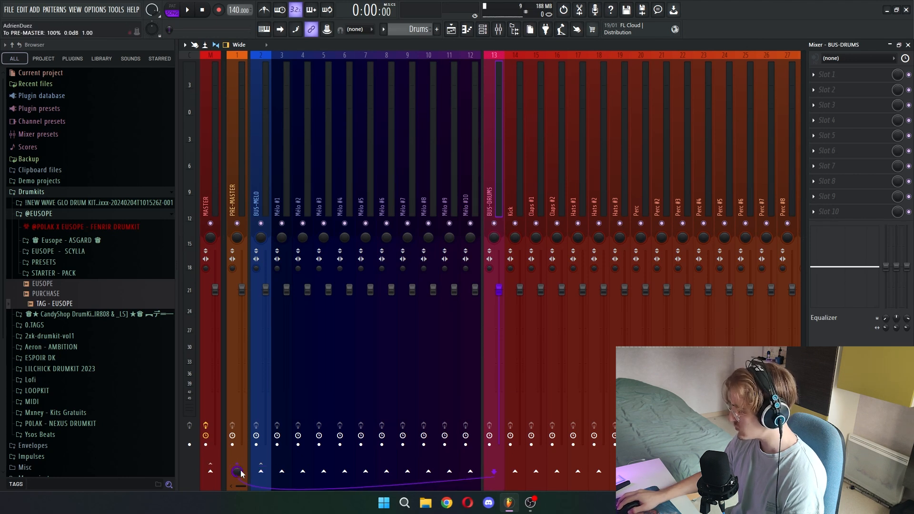
{"action": "left_click", "coordinate": [510, 254]}
{"action": "key", "text": "Right"}
{"action": "key", "text": "Right"}
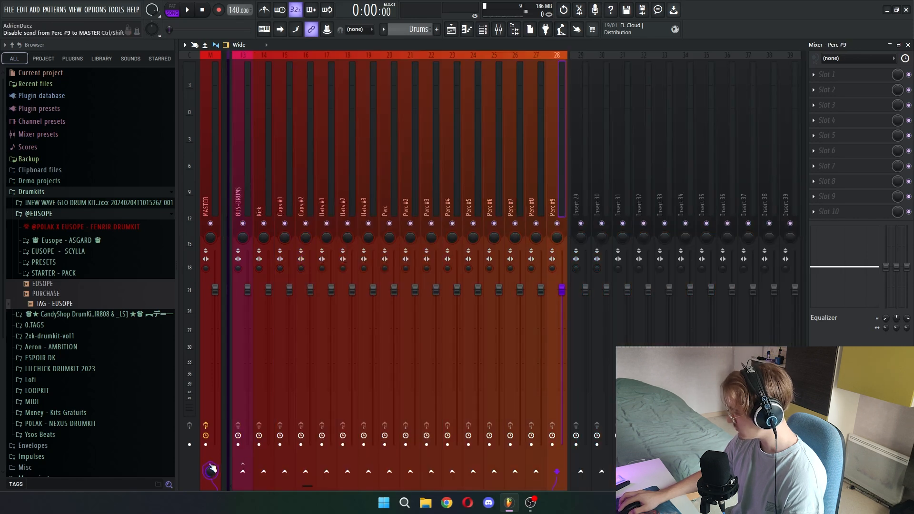
{"action": "left_click", "coordinate": [210, 471]}
{"action": "left_click", "coordinate": [243, 474]}
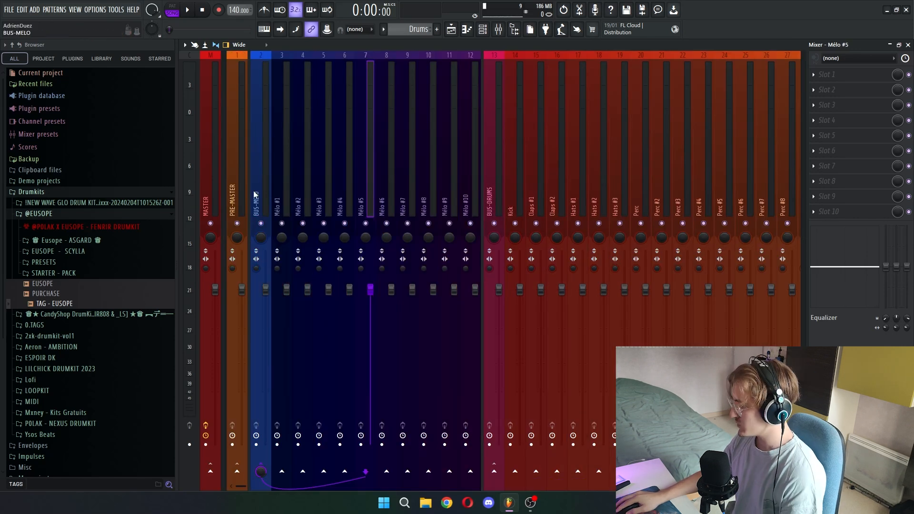
- Dock the PRE-MASTER track to the left, directly beside the MASTER track
{"action": "right_click", "coordinate": [238, 194]}
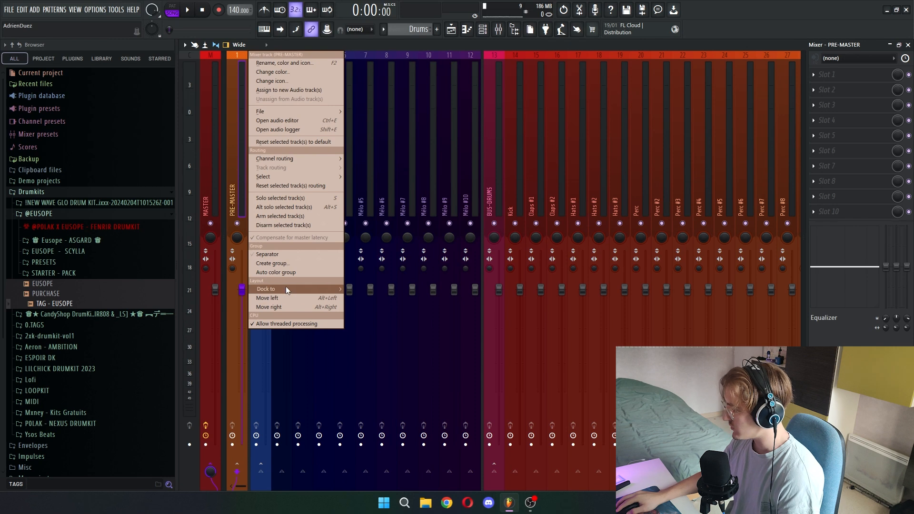
{"action": "mouse_move", "coordinate": [287, 289]}
{"action": "left_click", "coordinate": [373, 290]}
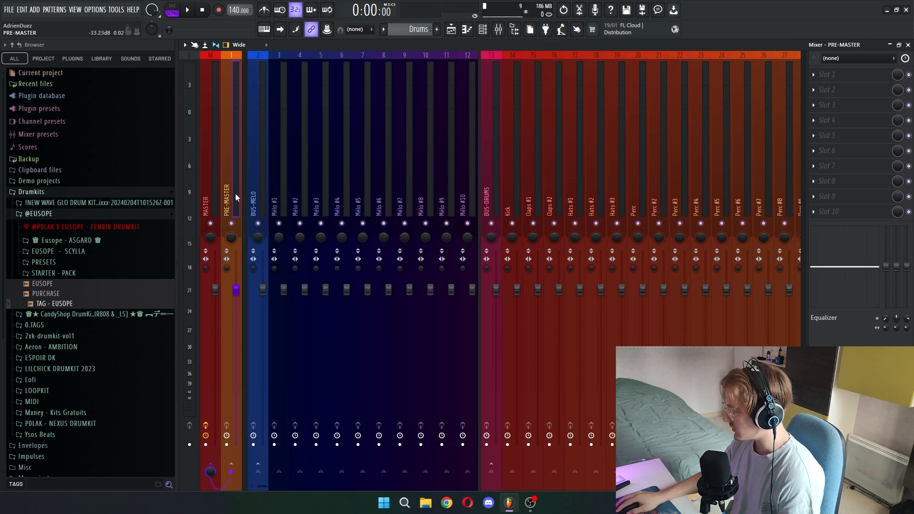
{"action": "left_click", "coordinate": [213, 193]}
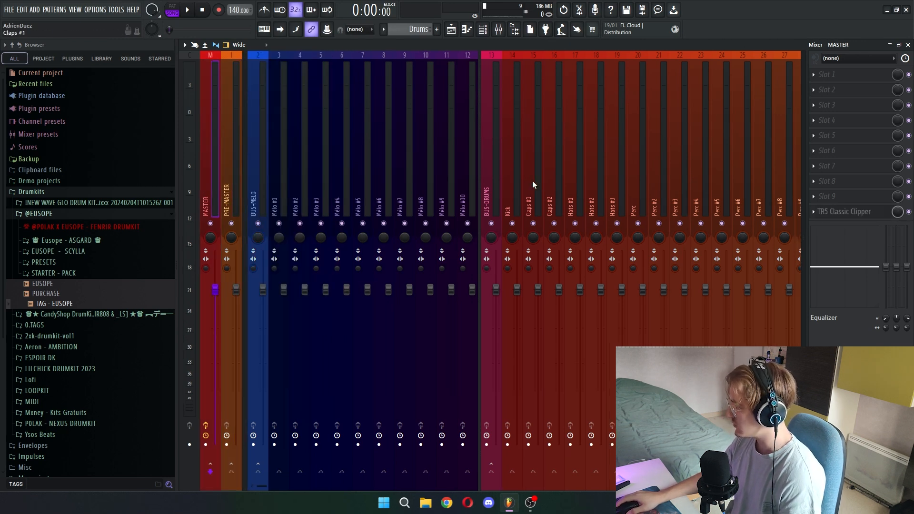
- Assign the 808, Short and Bass channels to the free mixer tracks starting at Insert 29
{"action": "scroll", "coordinate": [590, 187], "scroll_direction": "down", "scroll_amount": 3}
{"action": "left_click", "coordinate": [647, 190]}
{"action": "left_click", "coordinate": [483, 30]}
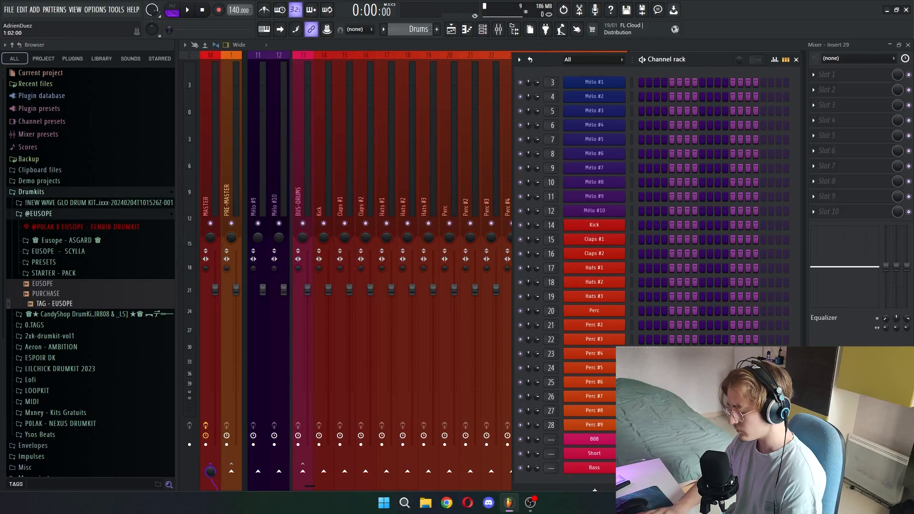
- Group the 808, Short and Bass mixer tracks and move them ahead of BUS-DRUMS, beside the melody tracks
{"action": "right_click", "coordinate": [682, 169]}
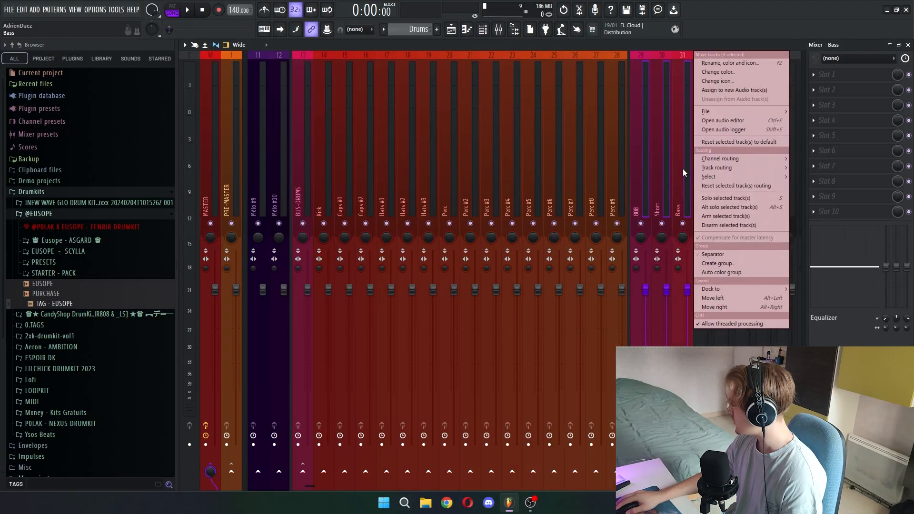
{"action": "left_click", "coordinate": [728, 264]}
{"action": "key", "text": "Return"}
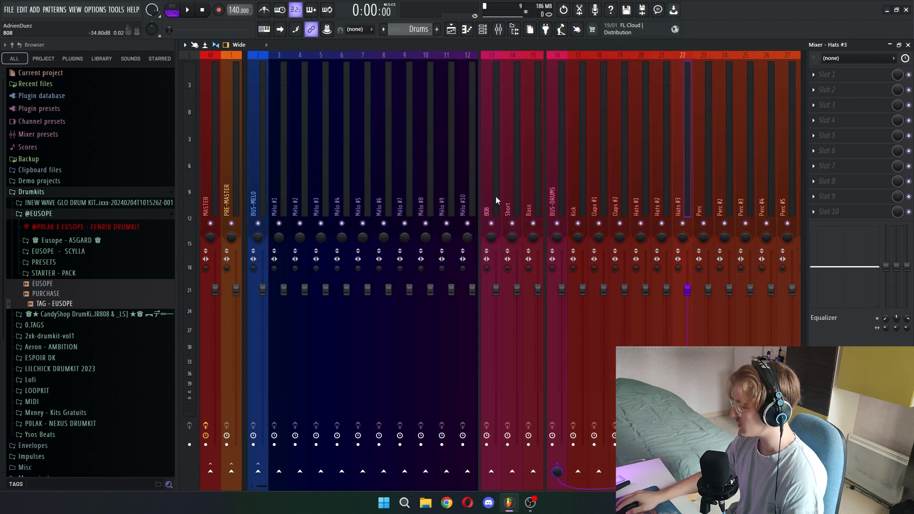
{"action": "left_click", "coordinate": [621, 194]}
{"action": "left_click", "coordinate": [753, 193]}
{"action": "left_click", "coordinate": [659, 206]}
{"action": "left_click", "coordinate": [601, 212]}
{"action": "left_click", "coordinate": [376, 196]}
{"action": "left_click", "coordinate": [366, 194]}
- Rename mixer track Insert 32 as BUS-VERB, colour it teal and dock it to the right
{"action": "scroll", "coordinate": [616, 137], "scroll_direction": "down", "scroll_amount": 9}
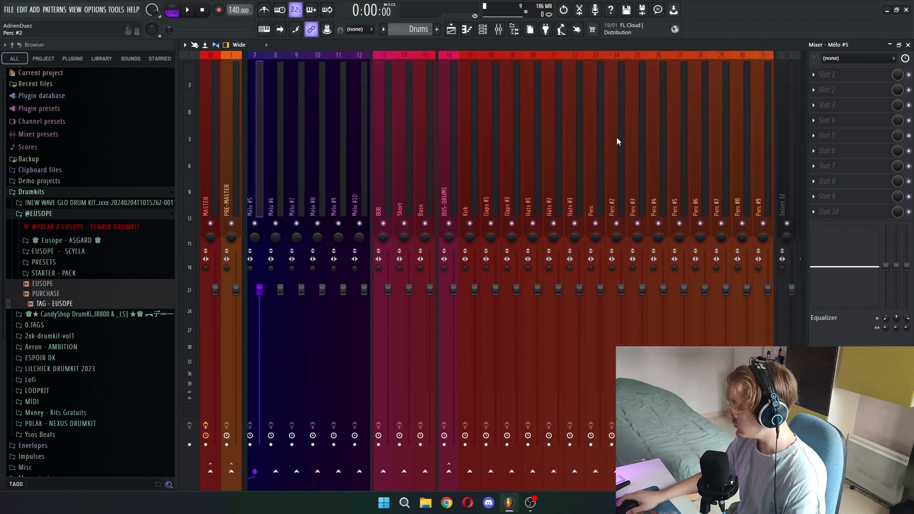
{"action": "scroll", "coordinate": [676, 214], "scroll_direction": "down", "scroll_amount": 3}
{"action": "right_click", "coordinate": [653, 200]}
{"action": "left_click", "coordinate": [684, 63]}
{"action": "type", "text": "BUS-RVER"}
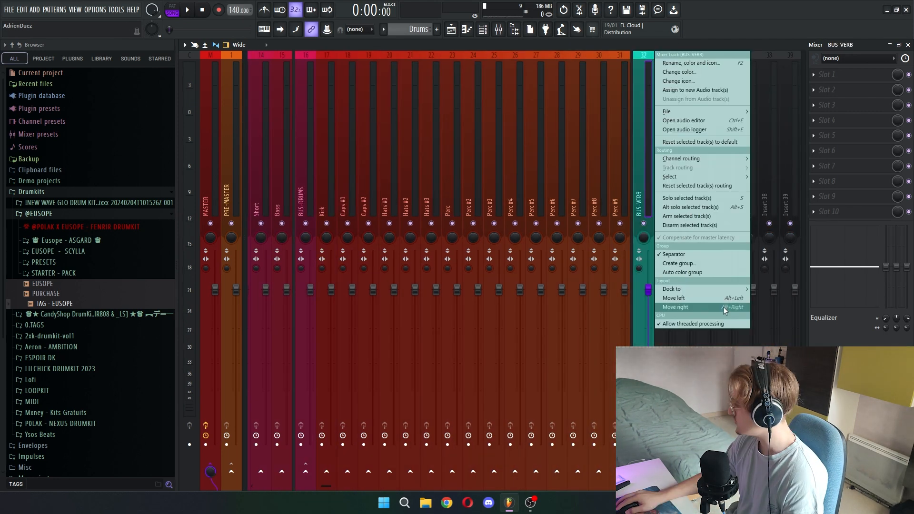
{"action": "mouse_move", "coordinate": [733, 288]}
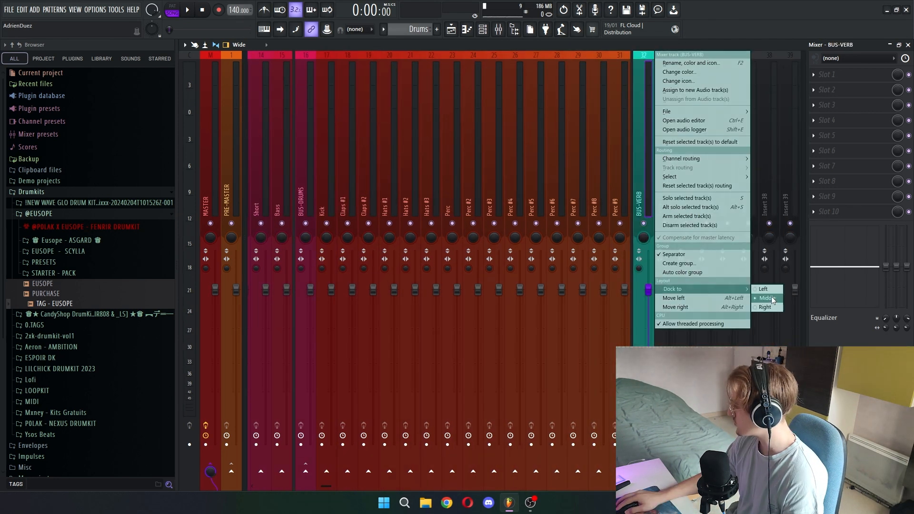
{"action": "left_click", "coordinate": [768, 305]}
- Load the Raum reverb in the first effect slot of BUS-VERB and set its mix to 100%
{"action": "scroll", "coordinate": [714, 226], "scroll_direction": "up", "scroll_amount": 4}
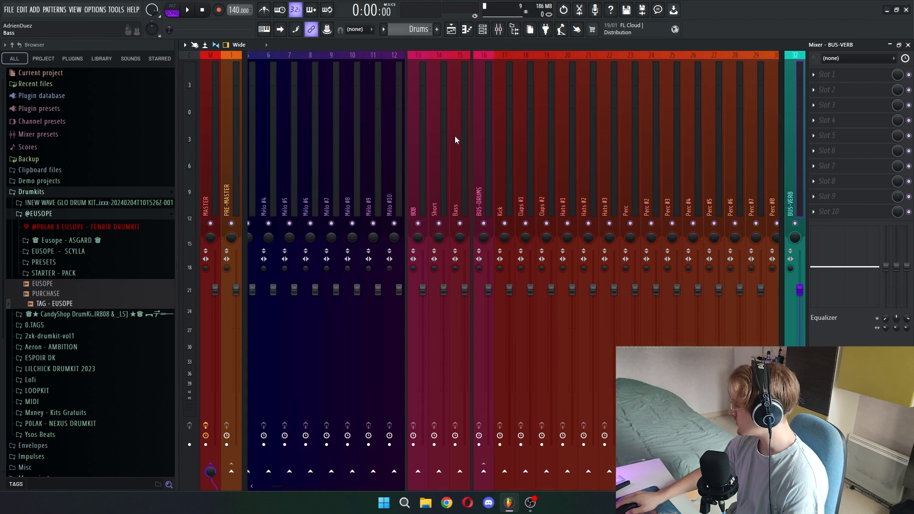
{"action": "left_click", "coordinate": [828, 74]}
{"action": "left_click", "coordinate": [666, 20]}
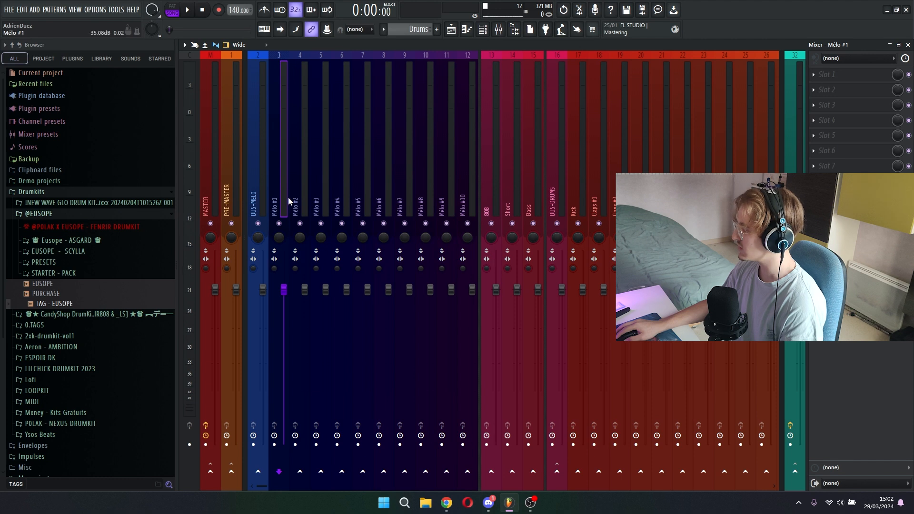
- Send the mixer tracks Mélo #1 to Mélo #10 and the drum tracks Kick to Perc #9 to BUS-VERB
{"action": "left_click_drag", "start_coordinate": [289, 198], "coordinate": [462, 197]}
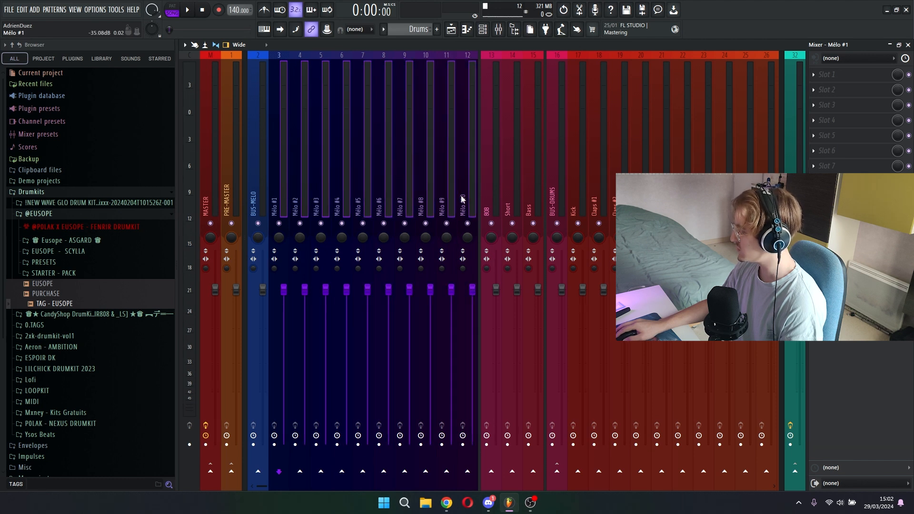
{"action": "left_click", "coordinate": [800, 471]}
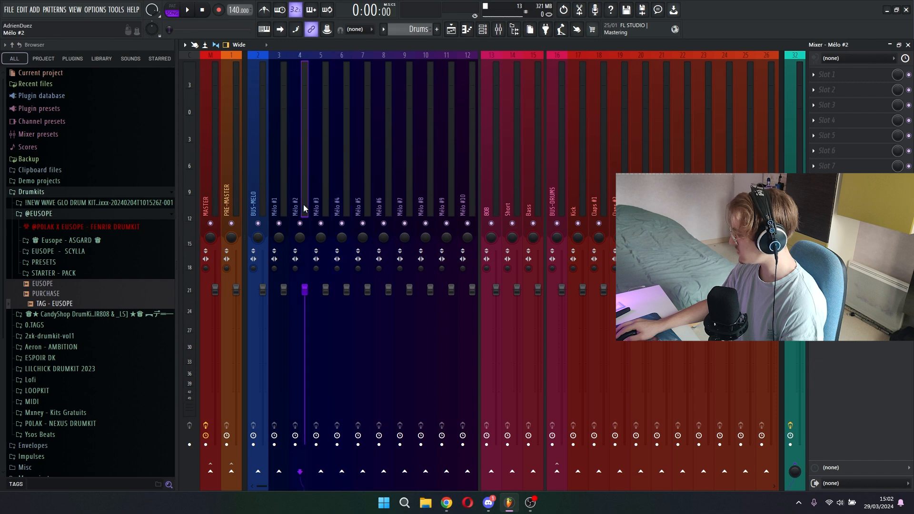
{"action": "left_click", "coordinate": [442, 213]}
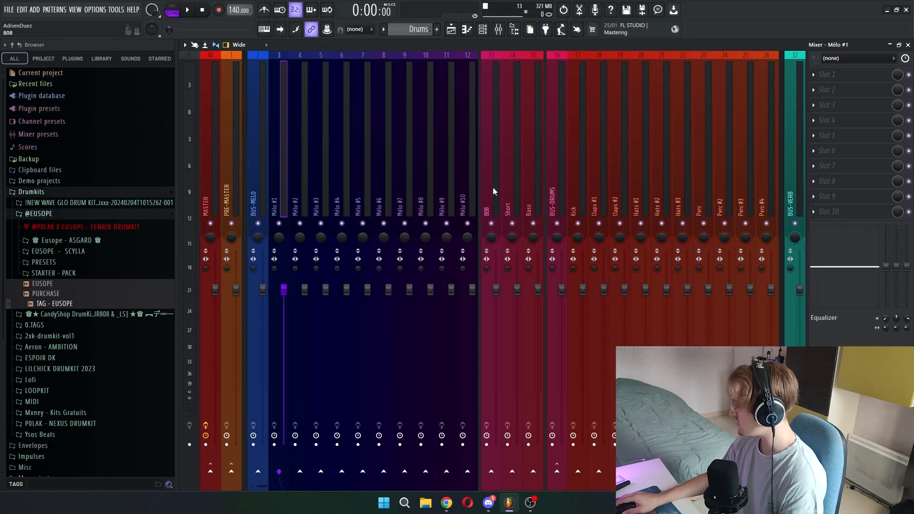
{"action": "scroll", "coordinate": [493, 181], "scroll_direction": "down", "scroll_amount": 3}
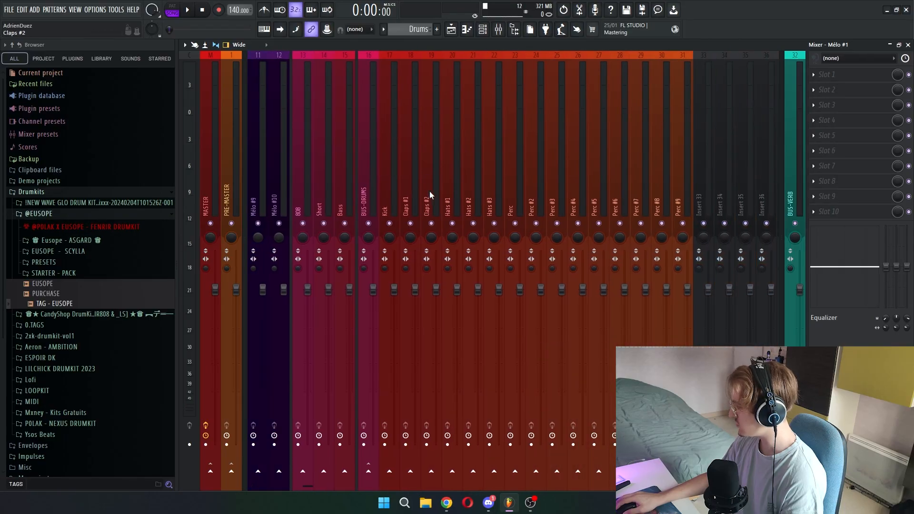
{"action": "left_click_drag", "start_coordinate": [393, 211], "coordinate": [676, 188]}
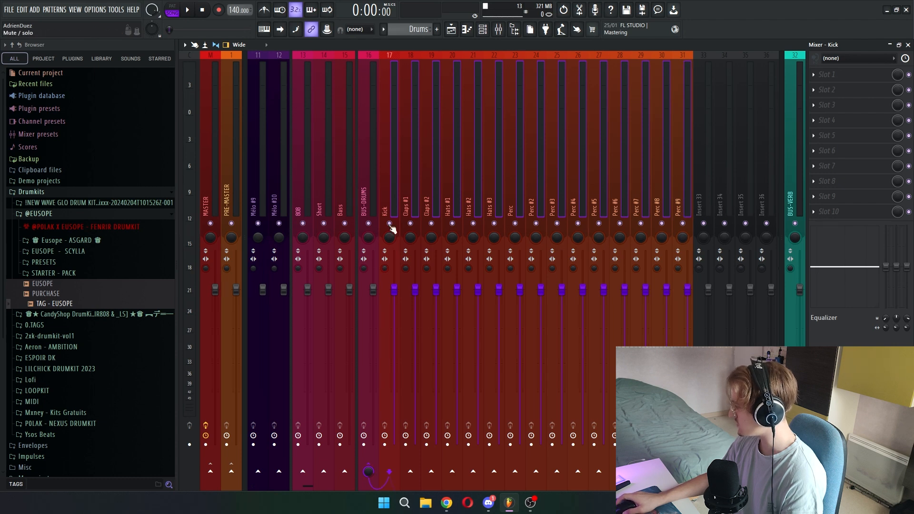
- Lower the send level from the Mélo #5 track to BUS-VERB
{"action": "scroll", "coordinate": [270, 170], "scroll_direction": "up", "scroll_amount": 3}
{"action": "left_click", "coordinate": [270, 170]}
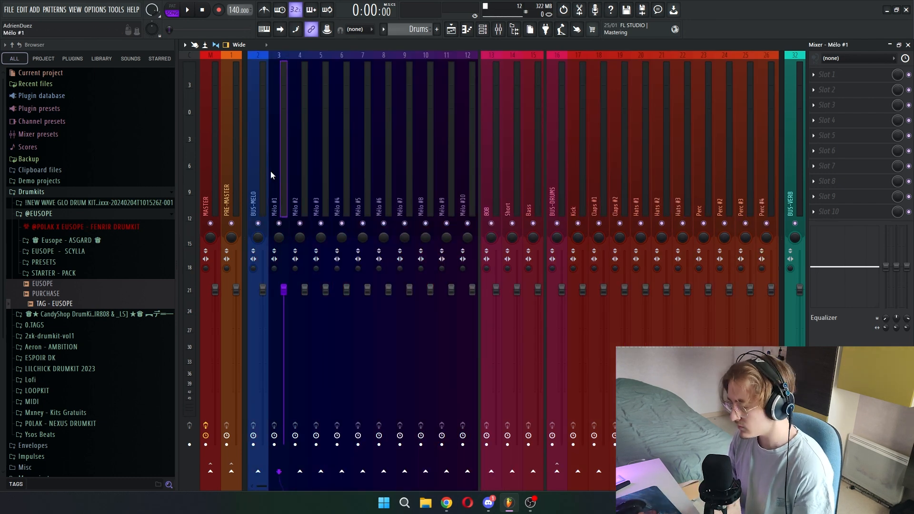
{"action": "left_click", "coordinate": [364, 196]}
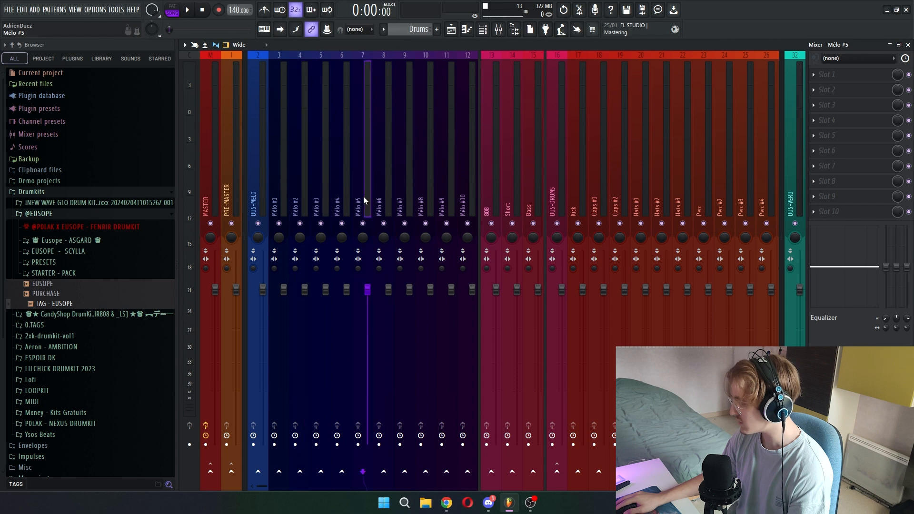
{"action": "left_click_drag", "start_coordinate": [794, 471], "coordinate": [794, 484]}
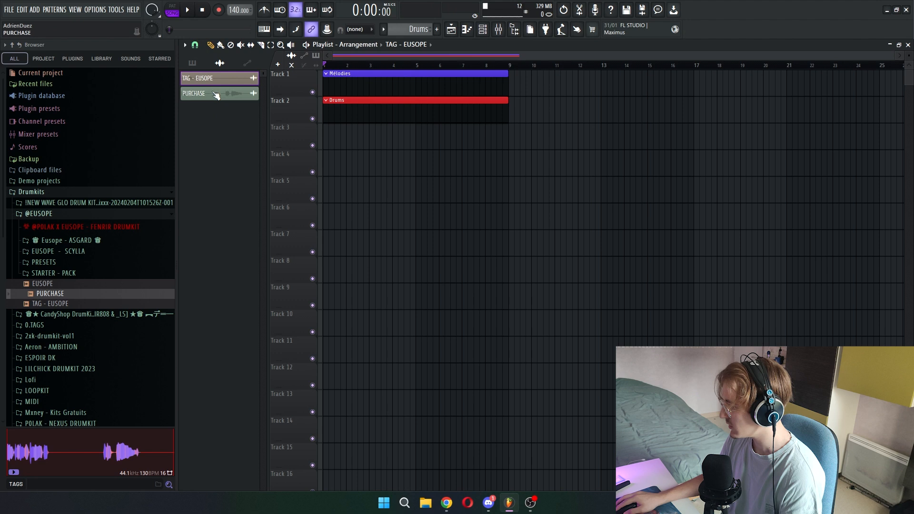
- Add the TAG - EUSOPE and PURCHASE samples to the project and set up a purple FXs mixer track
{"action": "left_click", "coordinate": [216, 95]}
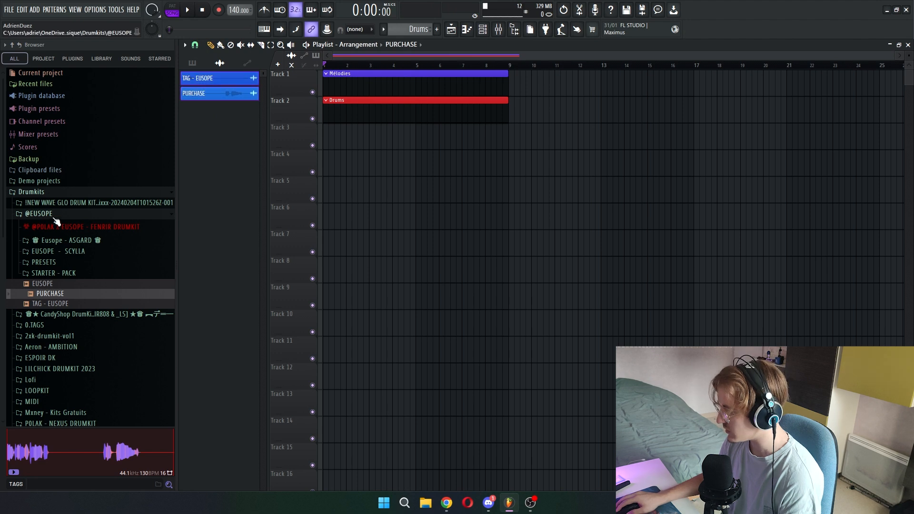
{"action": "scroll", "coordinate": [92, 257], "scroll_direction": "down", "scroll_amount": 5}
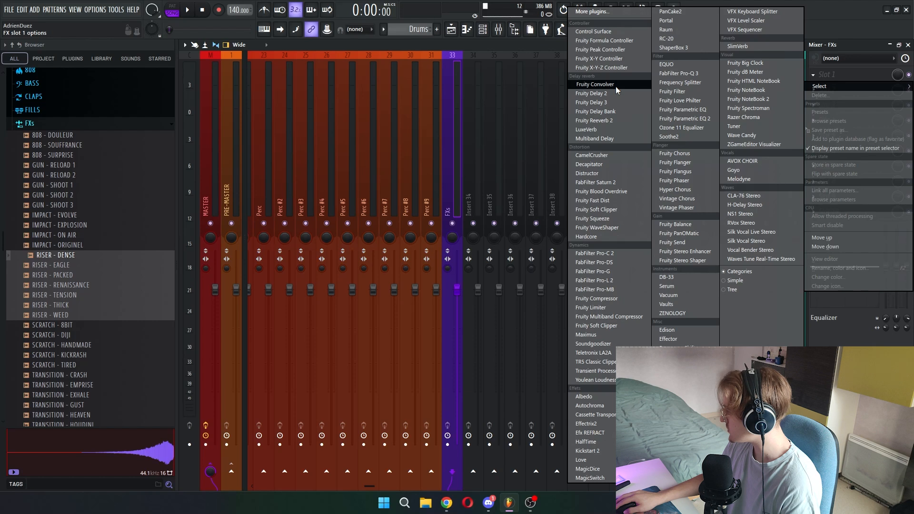
- Load Raum and Fruity Delay 2 in the first two effect slots of the EUSOPE mixer track
{"action": "left_click", "coordinate": [615, 86]}
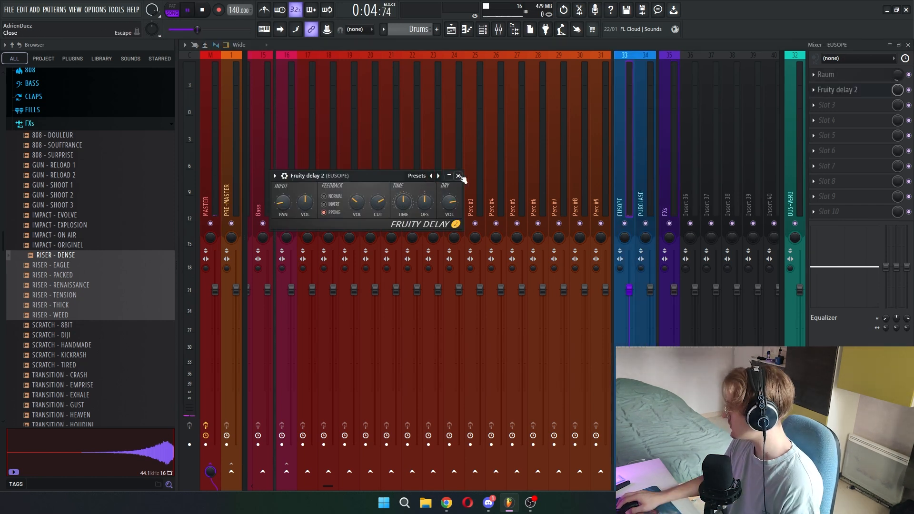
{"action": "left_click", "coordinate": [459, 176]}
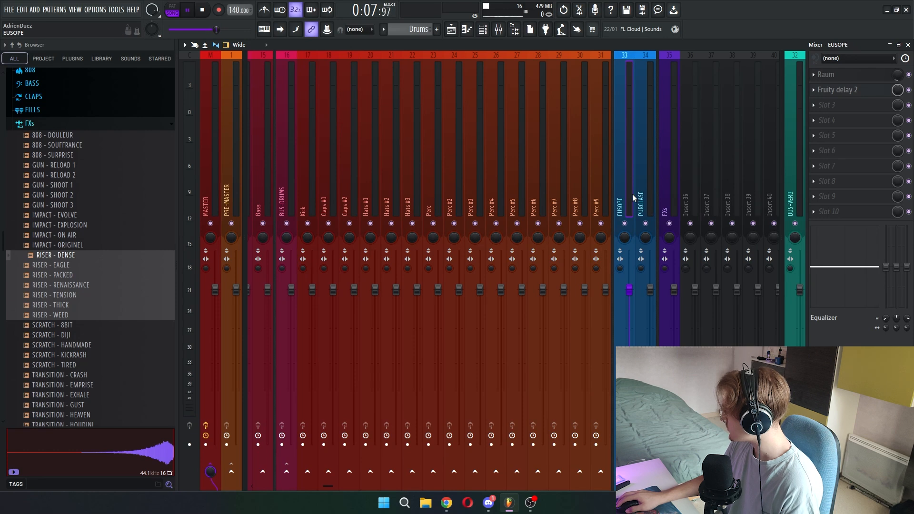
- Copy the EUSOPE track's state with its effects onto the neighbouring track and rename that track PURCHASE
{"action": "right_click", "coordinate": [644, 198]}
{"action": "mouse_move", "coordinate": [716, 118]}
{"action": "left_click_drag", "start_coordinate": [745, 116], "coordinate": [645, 178]}
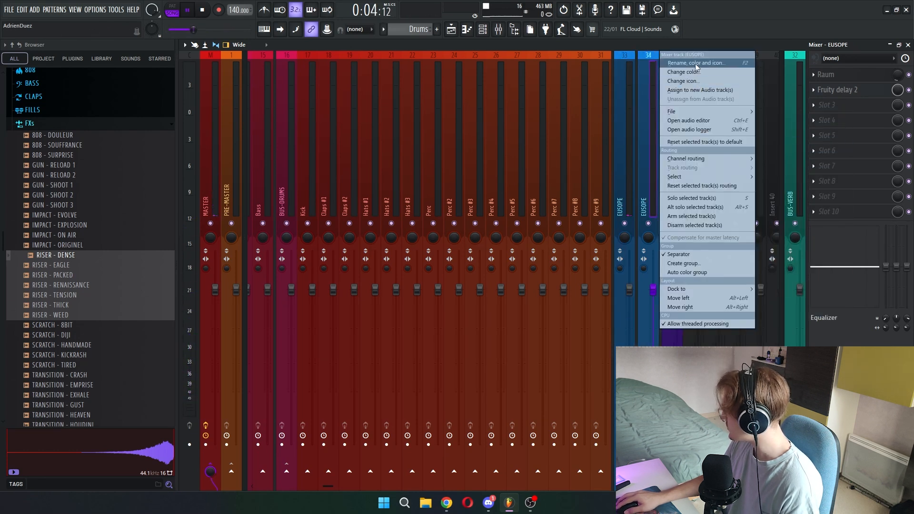
{"action": "left_click", "coordinate": [695, 64]}
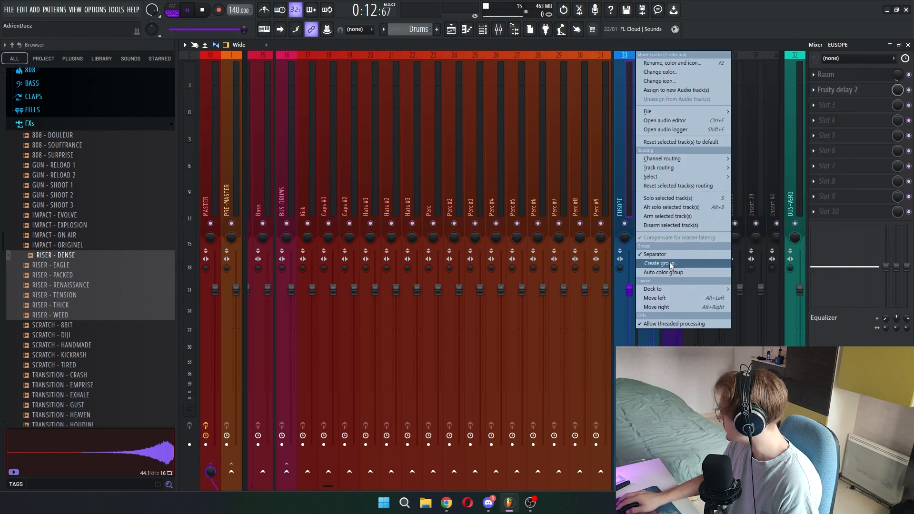
{"action": "left_click", "coordinate": [671, 264]}
{"action": "key", "text": "Return"}
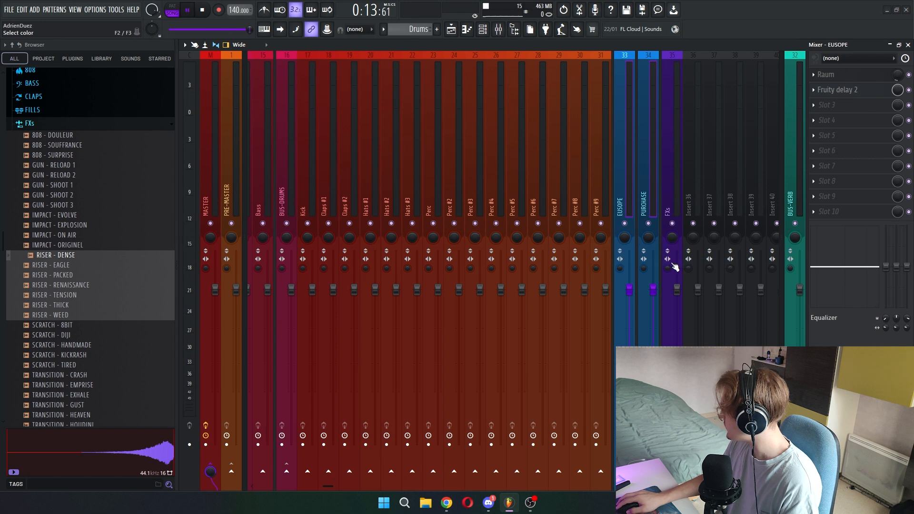
- Solo the PURCHASE track to audition the voice tag and lower its volume slightly
{"action": "right_click", "coordinate": [645, 202]}
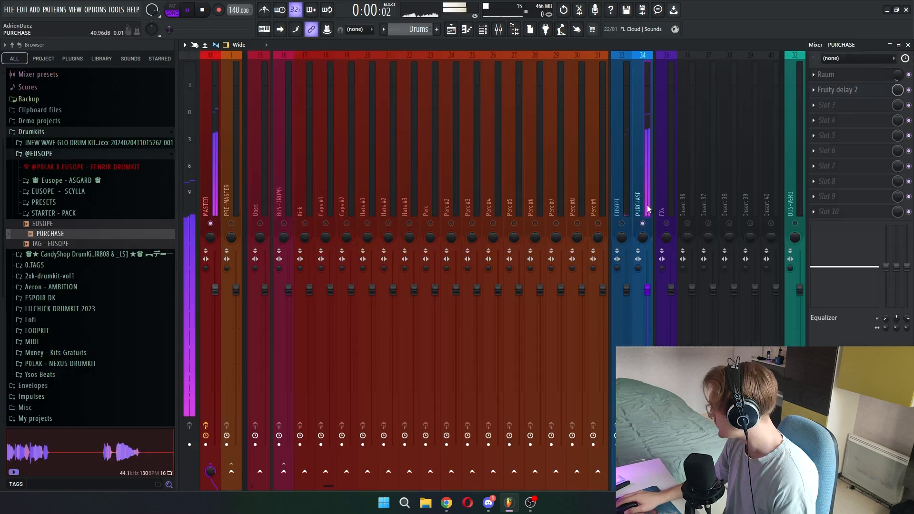
{"action": "left_click_drag", "start_coordinate": [651, 298], "coordinate": [652, 307]}
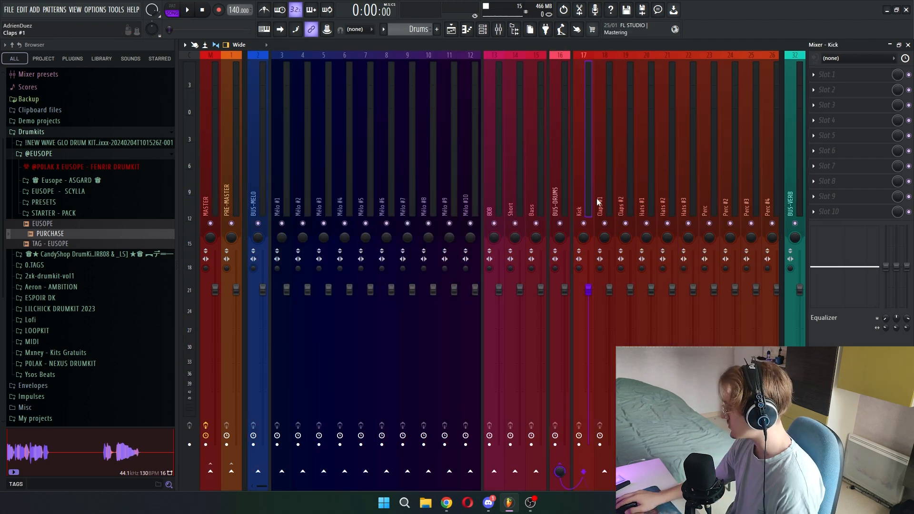
- Sidechain the Kick track to the 808, Short and Bass tracks
{"action": "right_click", "coordinate": [493, 473]}
{"action": "left_click", "coordinate": [503, 470]}
{"action": "left_click", "coordinate": [514, 473]}
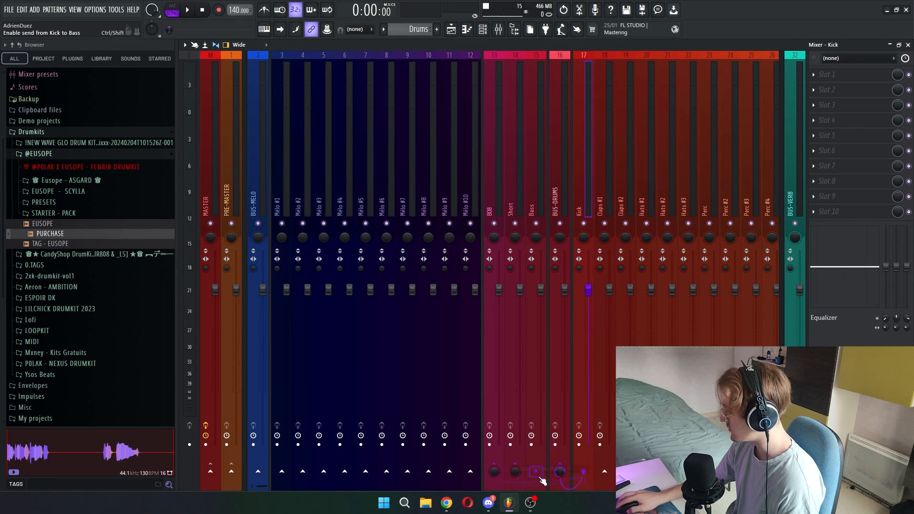
{"action": "right_click", "coordinate": [536, 473]}
{"action": "left_click", "coordinate": [553, 468]}
- Add Fruity Limiter to the 808 track, switch it to compressor mode, set the sidechain input to 1 and adjust the threshold
{"action": "left_click", "coordinate": [496, 214]}
{"action": "left_click", "coordinate": [832, 76]}
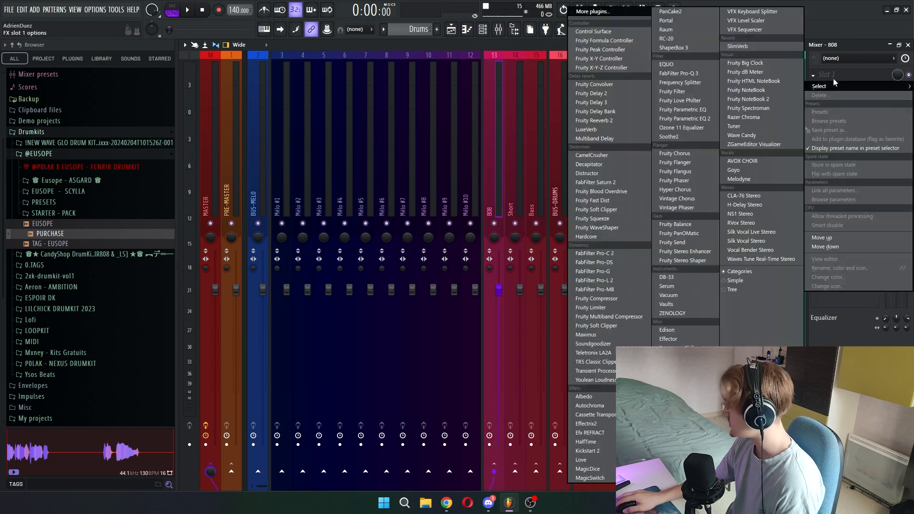
{"action": "left_click", "coordinate": [591, 307]}
{"action": "left_click", "coordinate": [317, 280]}
{"action": "left_click", "coordinate": [407, 282]}
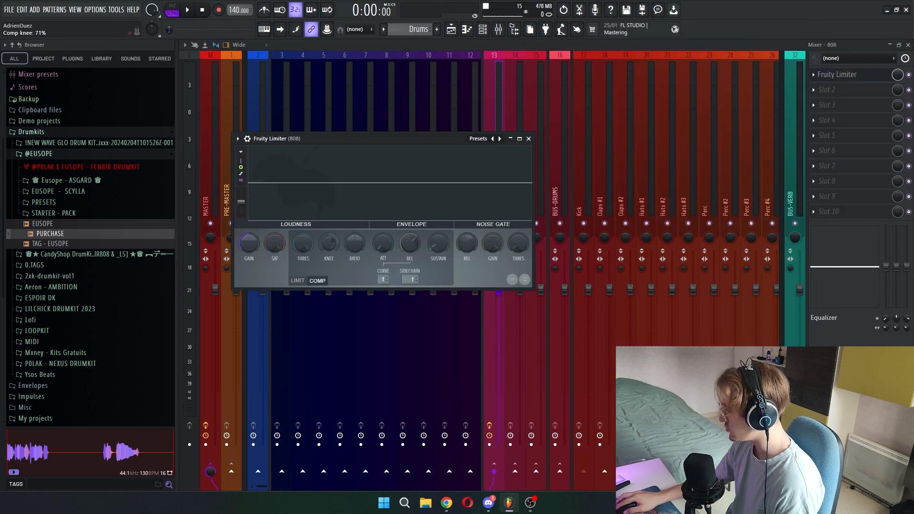
{"action": "mouse_move", "coordinate": [304, 244]}
{"action": "left_mouse_down"}
{"action": "mouse_move", "coordinate": [303, 296]}
{"action": "mouse_move", "coordinate": [302, 230]}
{"action": "left_mouse_up"}
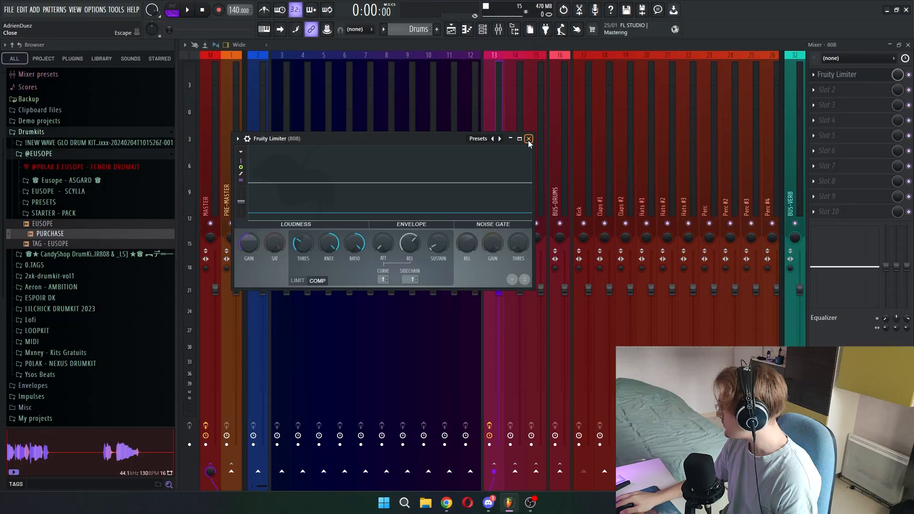
{"action": "left_click", "coordinate": [526, 139]}
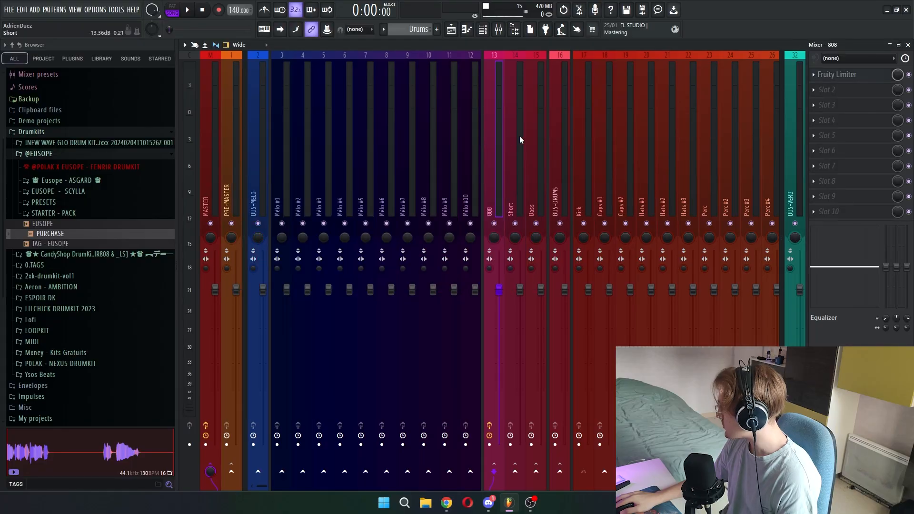
- Copy the 808 track's Fruity Limiter with its settings to the Short and Bass tracks
{"action": "left_click", "coordinate": [814, 75]}
{"action": "left_click_drag", "start_coordinate": [828, 131], "coordinate": [517, 133]}
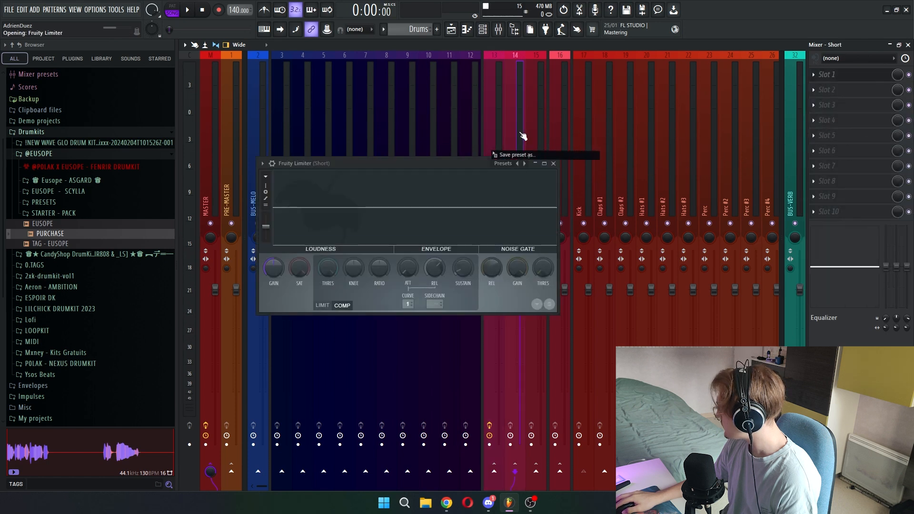
{"action": "left_click", "coordinate": [553, 164]}
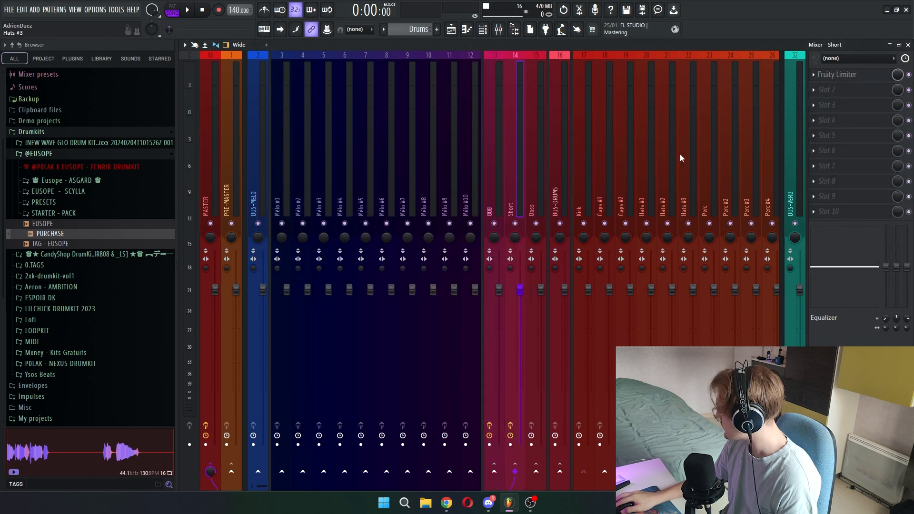
{"action": "left_click", "coordinate": [815, 76]}
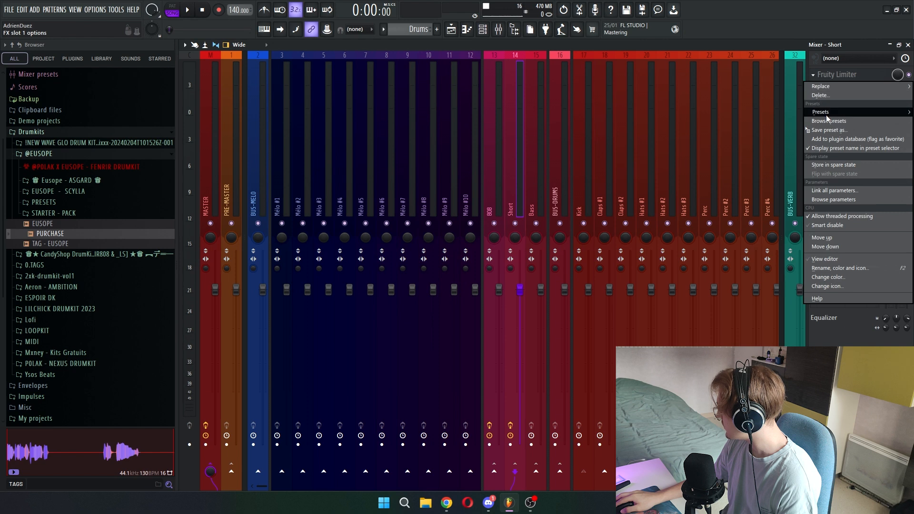
{"action": "left_click_drag", "start_coordinate": [829, 127], "coordinate": [542, 125]}
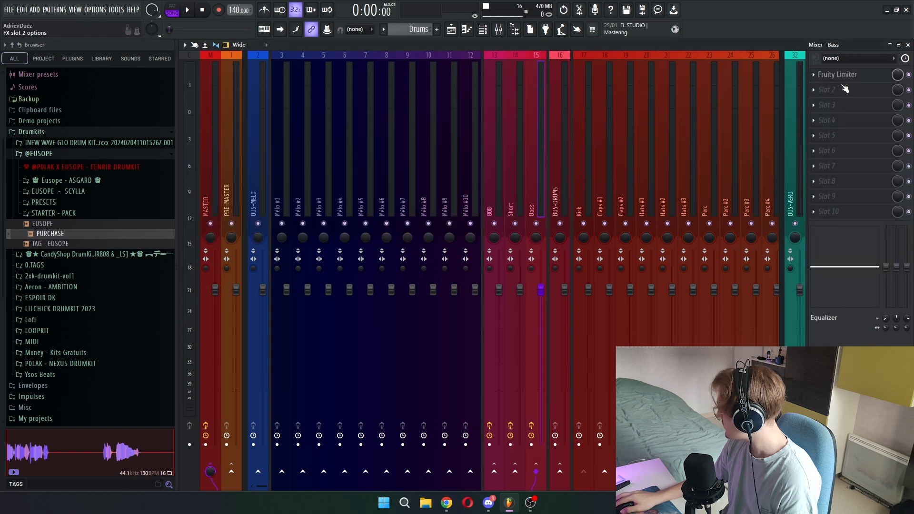
- Check the effect slots of the 808, Short and Bass tracks for the copied Fruity Limiter
{"action": "left_click", "coordinate": [519, 156]}
{"action": "left_click", "coordinate": [495, 169]}
{"action": "left_click", "coordinate": [516, 171]}
{"action": "left_click", "coordinate": [534, 173]}
{"action": "left_click", "coordinate": [515, 175]}
{"action": "left_click", "coordinate": [498, 178]}
{"action": "left_click", "coordinate": [523, 180]}
{"action": "left_click", "coordinate": [539, 177]}
{"action": "left_click", "coordinate": [509, 176]}
{"action": "left_click", "coordinate": [499, 173]}
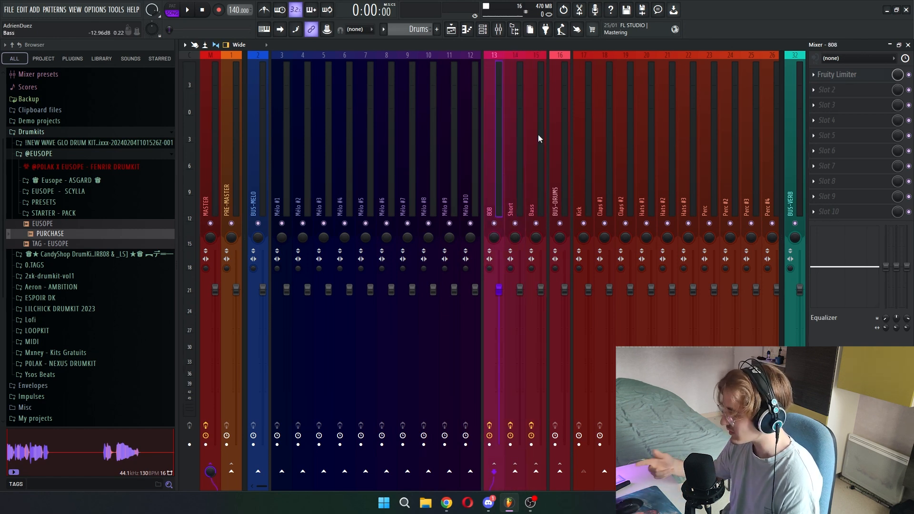
- Add Decapitator to effect slot 10 of the 808 track and copy it to the Short and Bass tracks
{"action": "left_click", "coordinate": [828, 211]}
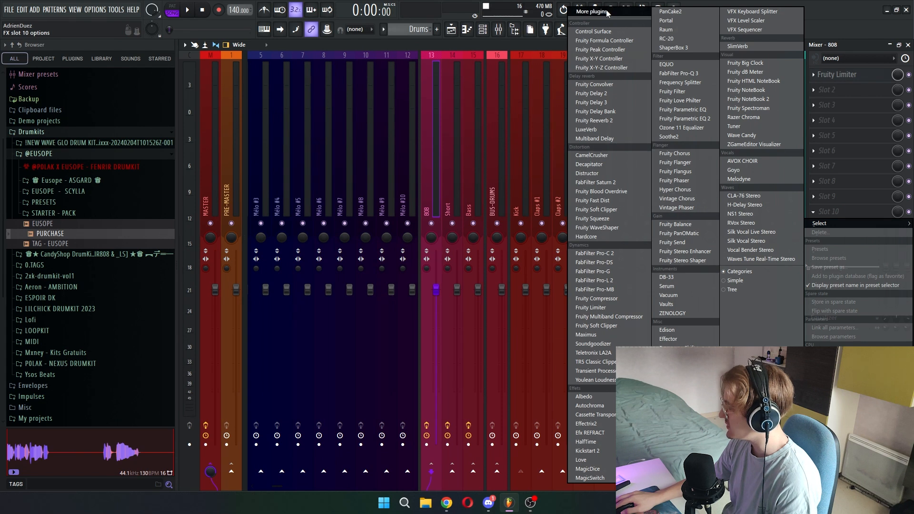
{"action": "left_click", "coordinate": [604, 164]}
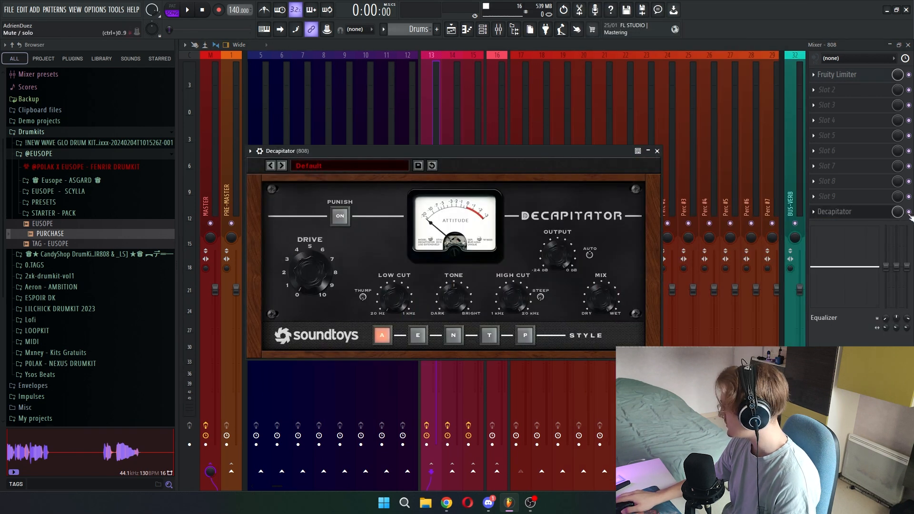
{"action": "left_click", "coordinate": [451, 133]}
{"action": "left_click", "coordinate": [433, 196]}
{"action": "left_click", "coordinate": [447, 196]}
{"action": "left_click", "coordinate": [470, 196]}
{"action": "left_click", "coordinate": [837, 184]}
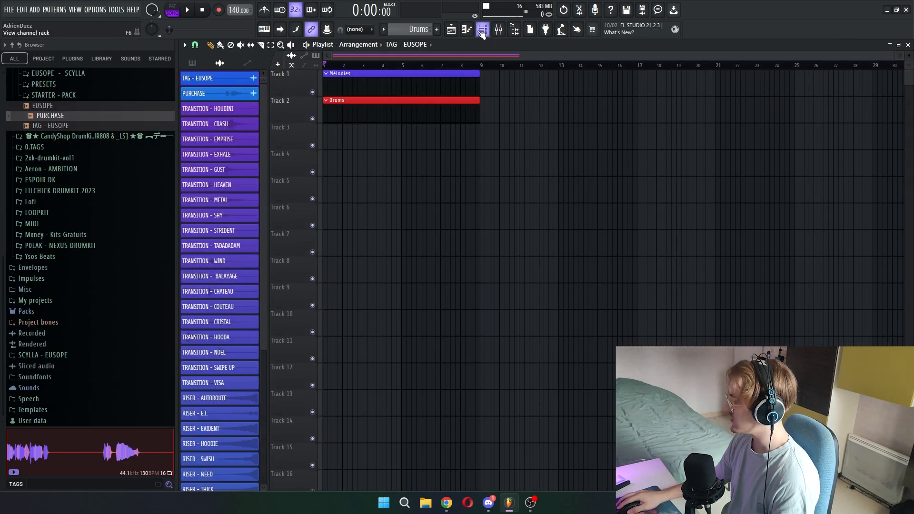
- Group the Mélo #1 to Mélo #10 channels in the channel rack into a filter group named "1 - Mélodies"
{"action": "left_click", "coordinate": [482, 30]}
{"action": "scroll", "coordinate": [465, 200], "scroll_direction": "down", "scroll_amount": 3}
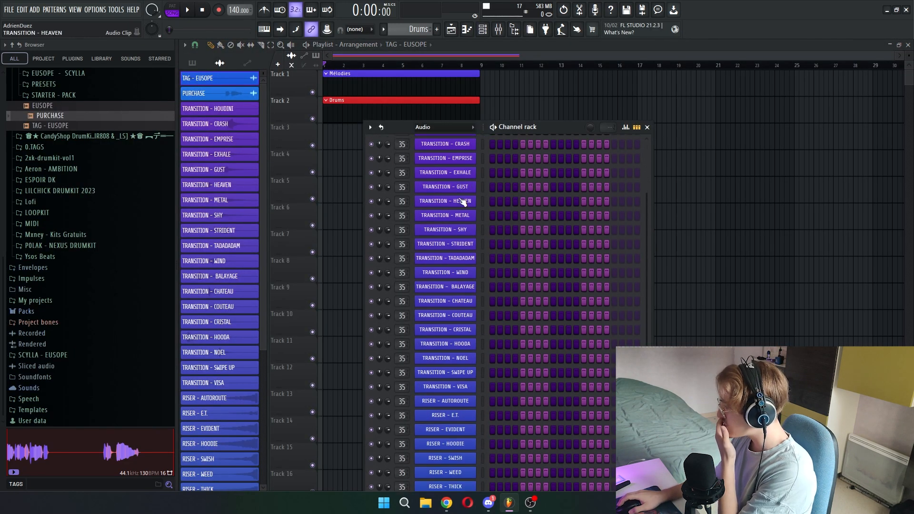
{"action": "scroll", "coordinate": [485, 190], "scroll_direction": "up", "scroll_amount": 5}
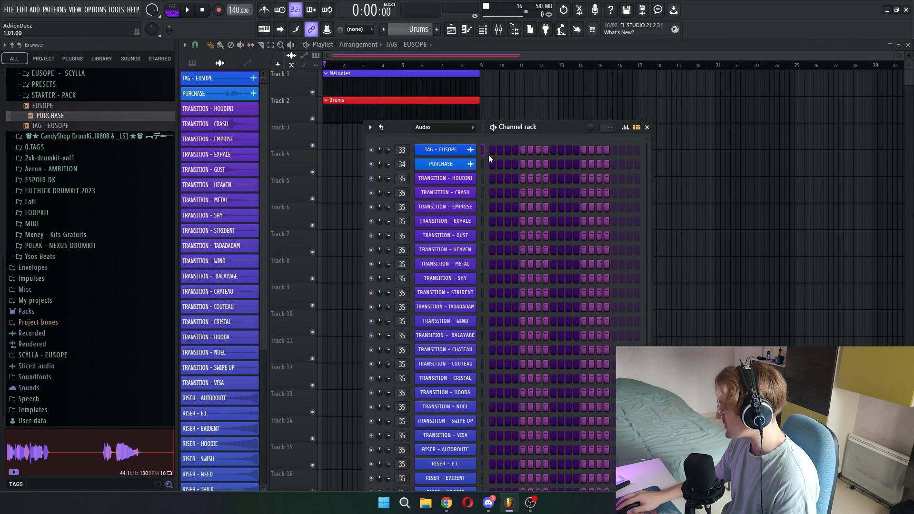
{"action": "key", "text": "Page_Up"}
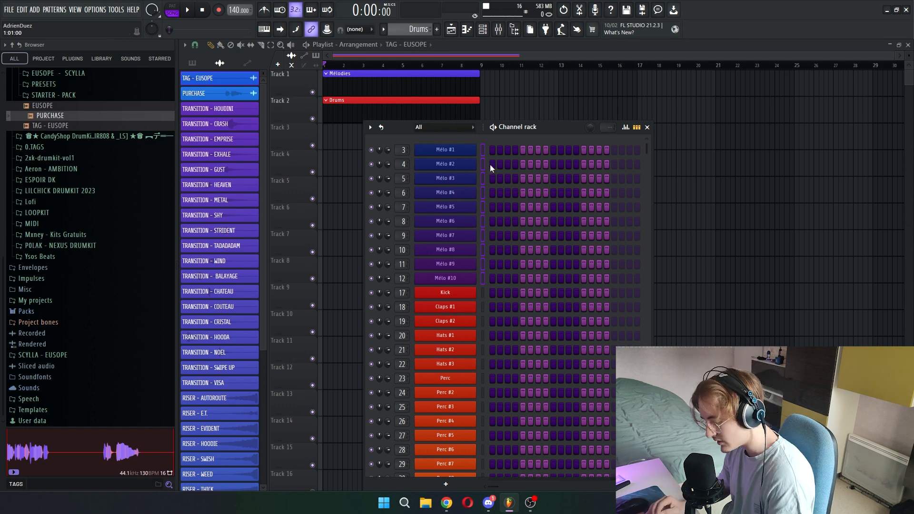
{"action": "key", "text": "alt+g"}
{"action": "type", "text": "Mélodies"}
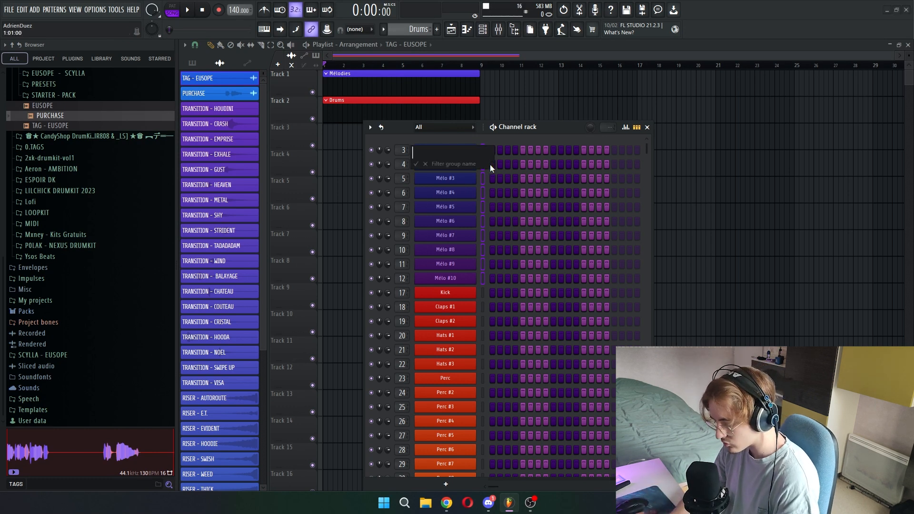
{"action": "key", "text": "Return"}
- Group the Kick to Perc #9 channels into a drum filter group numbered 2
{"action": "scroll", "coordinate": [482, 199], "scroll_direction": "down", "scroll_amount": 3}
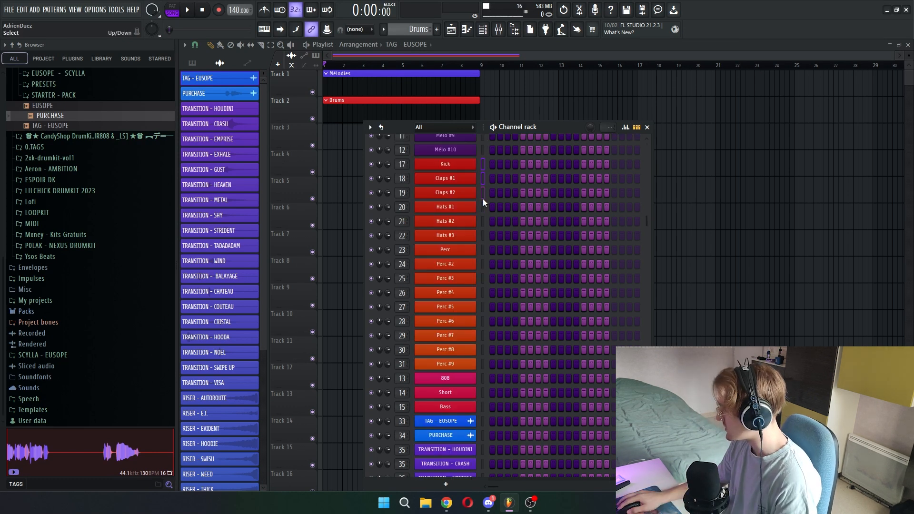
{"action": "key", "text": "alt+g"}
{"action": "type", "text": "2 - DR"}
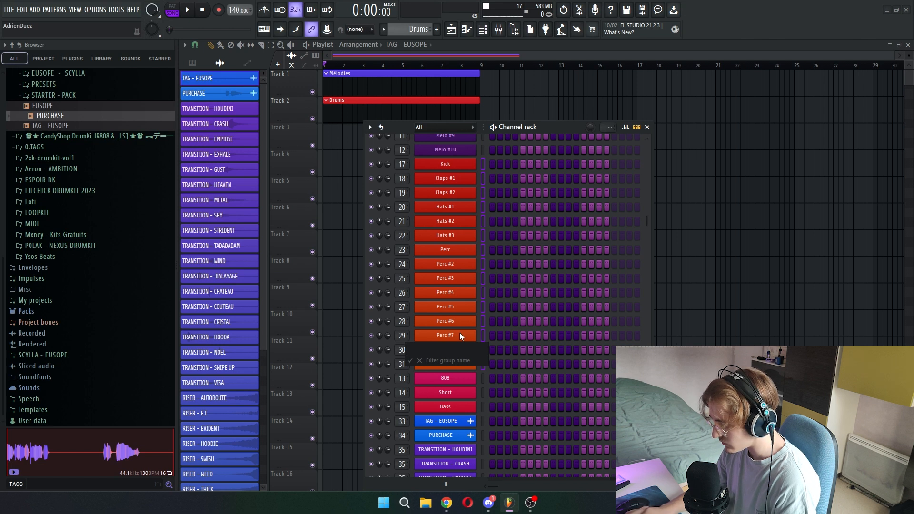
{"action": "key", "text": "Return"}
- Group the 808, Short and Bass channels into a filter group numbered 3
{"action": "scroll", "coordinate": [486, 292], "scroll_direction": "down", "scroll_amount": 2}
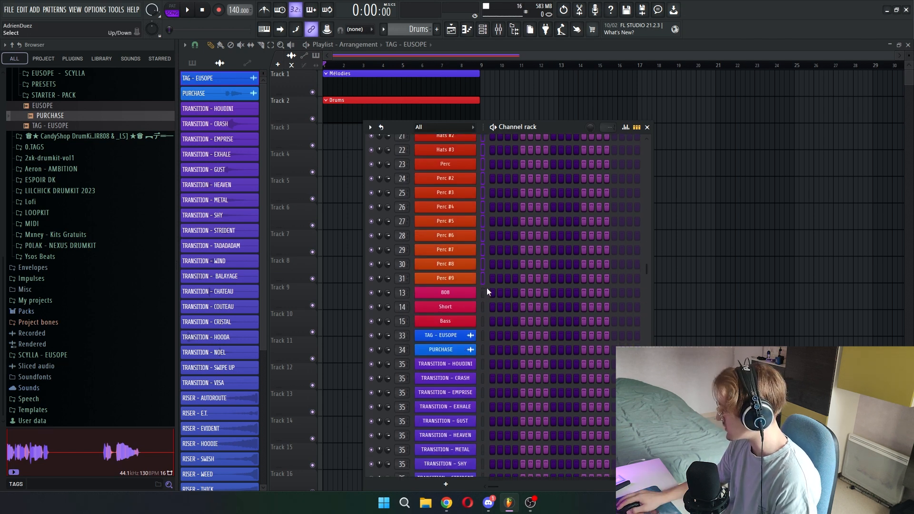
{"action": "key", "text": "alt+g"}
{"action": "type", "text": "3"}
{"action": "key", "text": "Return"}
- Group the transition and riser sample channels into a filter group named "4 - FX"
{"action": "scroll", "coordinate": [477, 234], "scroll_direction": "down", "scroll_amount": 3}
{"action": "left_click_drag", "start_coordinate": [481, 236], "coordinate": [482, 274]}
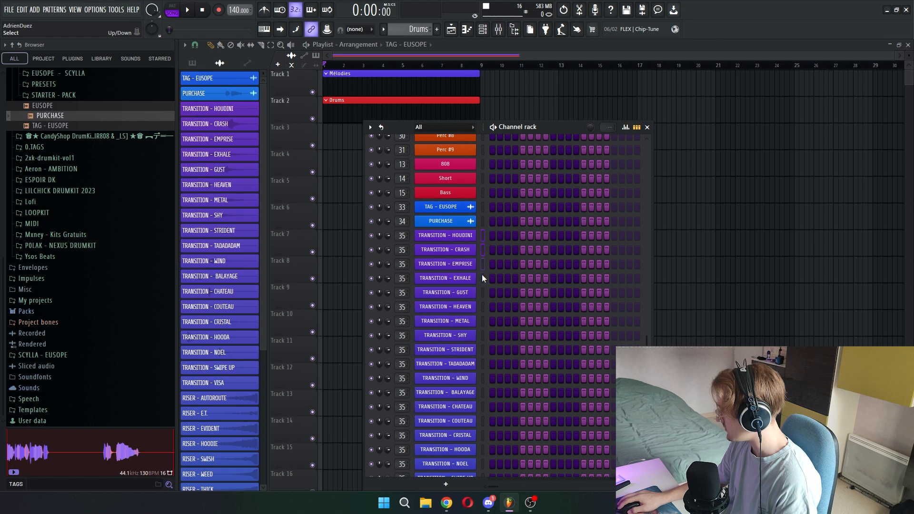
{"action": "key", "text": "alt+g"}
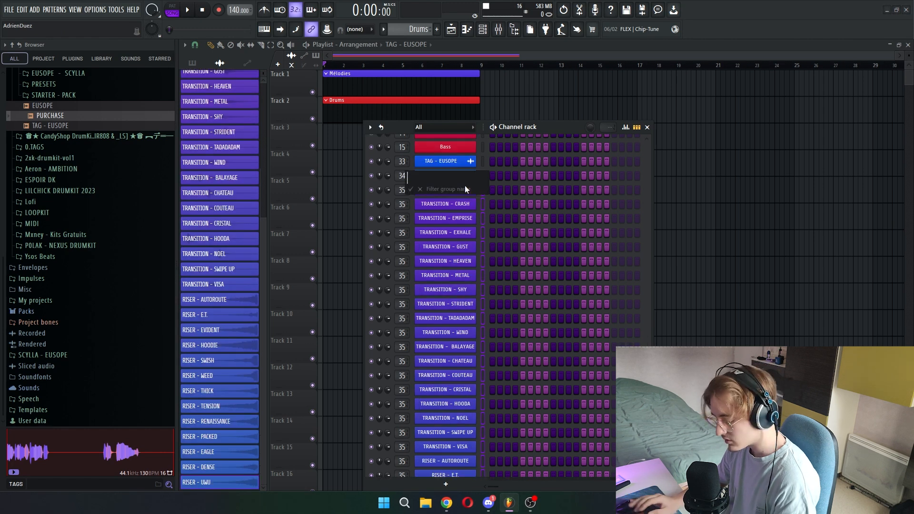
{"action": "type", "text": "4 - Fxs"}
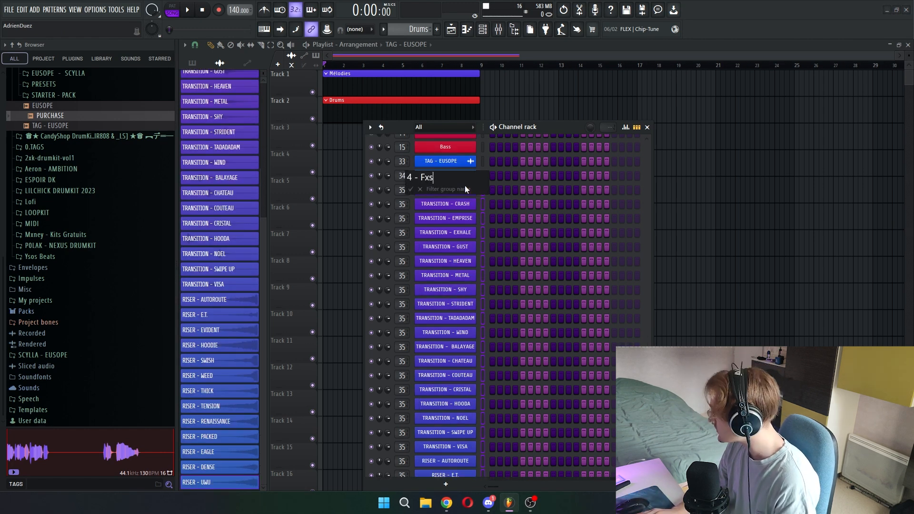
{"action": "key", "text": "Return"}
- Check the effects and routing of the MASTER, PRE-MASTER, BUS-MELO and Mélo #1 mixer tracks
{"action": "key", "text": "F9"}
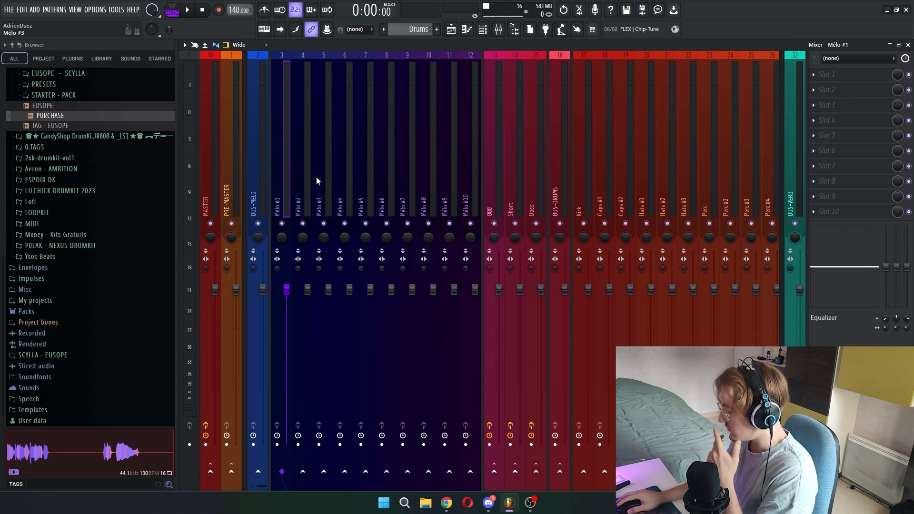
{"action": "left_click", "coordinate": [211, 194]}
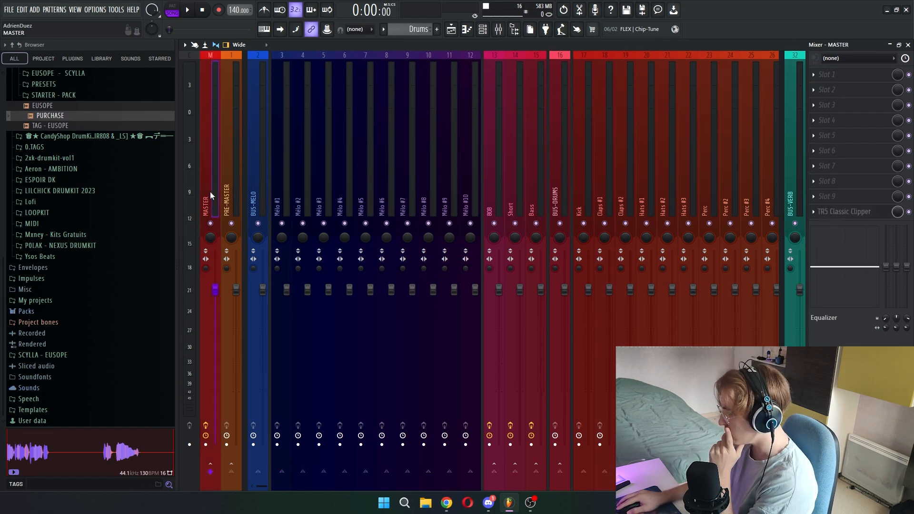
{"action": "left_click", "coordinate": [237, 197]}
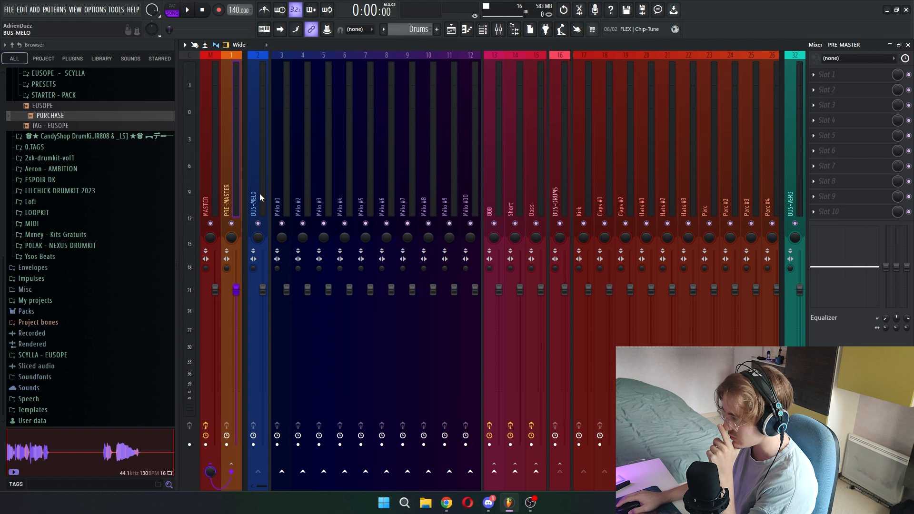
{"action": "left_click", "coordinate": [261, 198]}
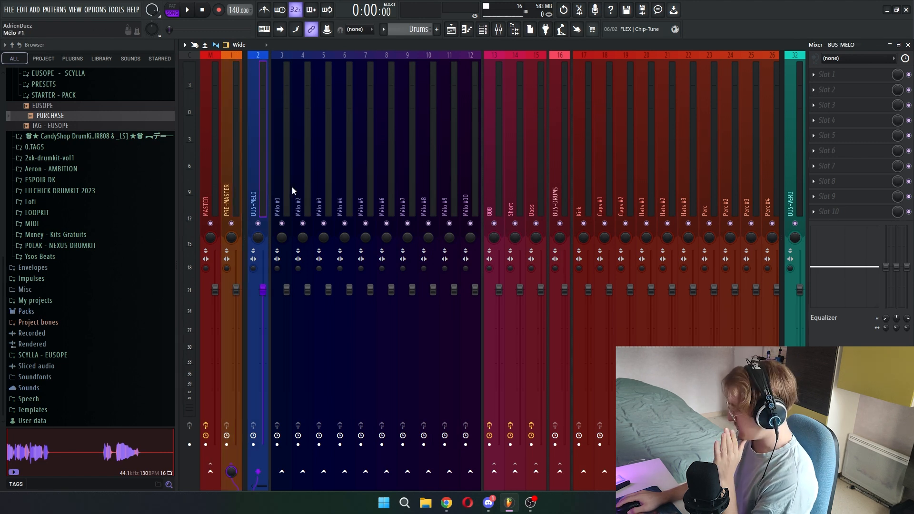
{"action": "left_click", "coordinate": [285, 202]}
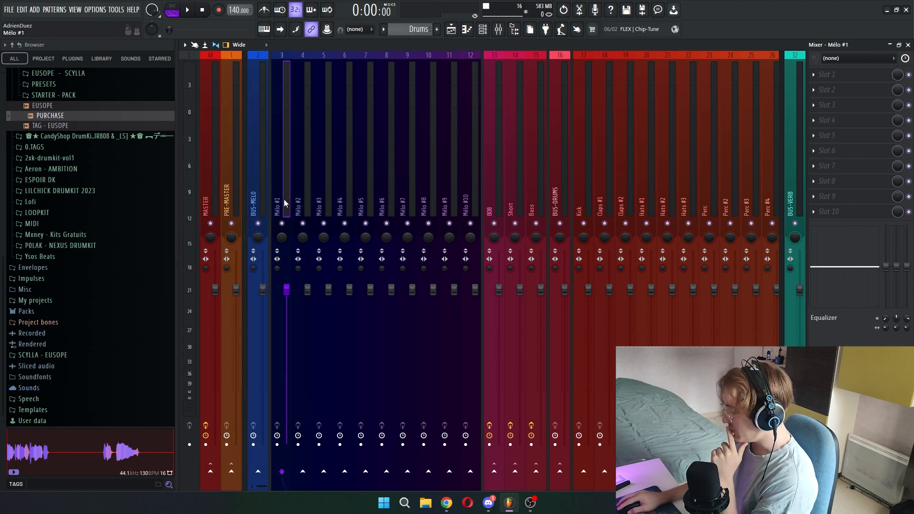
- Route the individual Mélo tracks up to Mélo #10 to the BUS-MELO track
{"action": "left_click", "coordinate": [322, 217]}
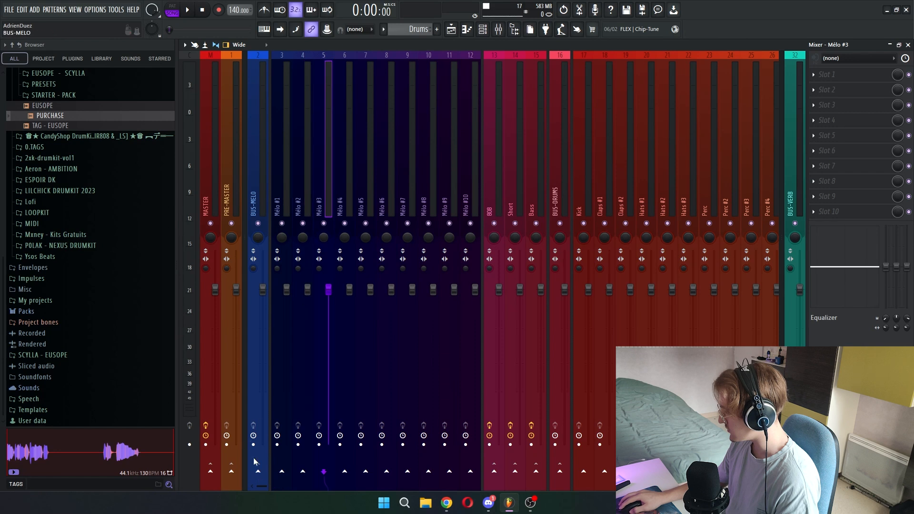
{"action": "left_click", "coordinate": [346, 227]}
{"action": "left_click", "coordinate": [258, 473]}
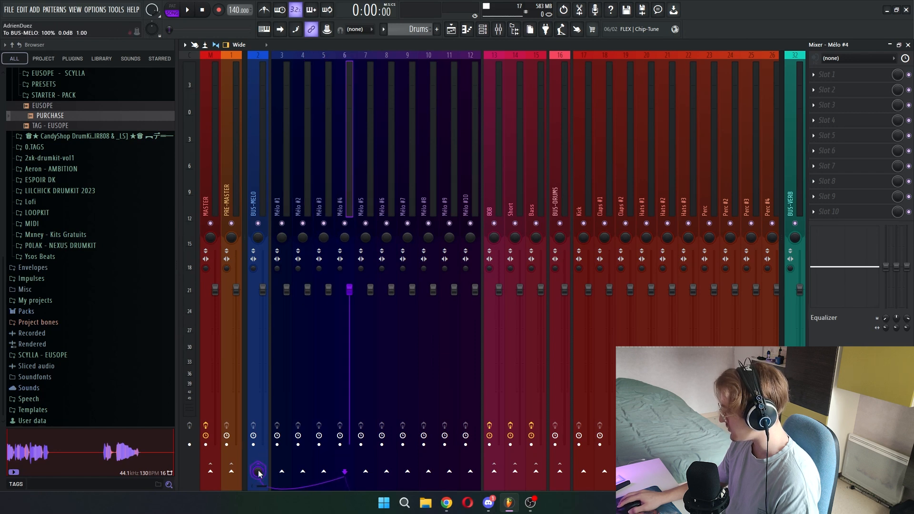
{"action": "left_click_drag", "start_coordinate": [373, 190], "coordinate": [412, 219]}
{"action": "left_click", "coordinate": [258, 472]}
{"action": "left_click", "coordinate": [430, 206]}
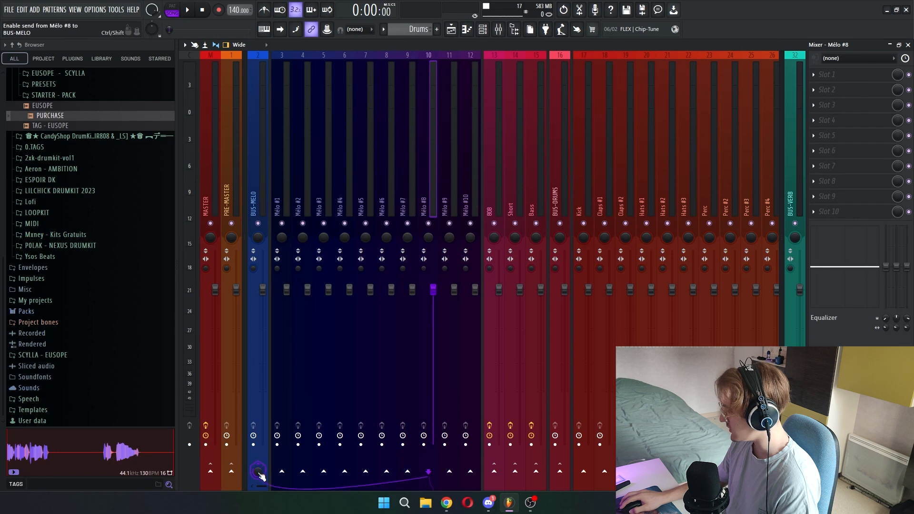
{"action": "left_click", "coordinate": [448, 202]}
{"action": "left_click", "coordinate": [265, 474]}
{"action": "left_click", "coordinate": [470, 203]}
{"action": "left_click", "coordinate": [262, 471]}
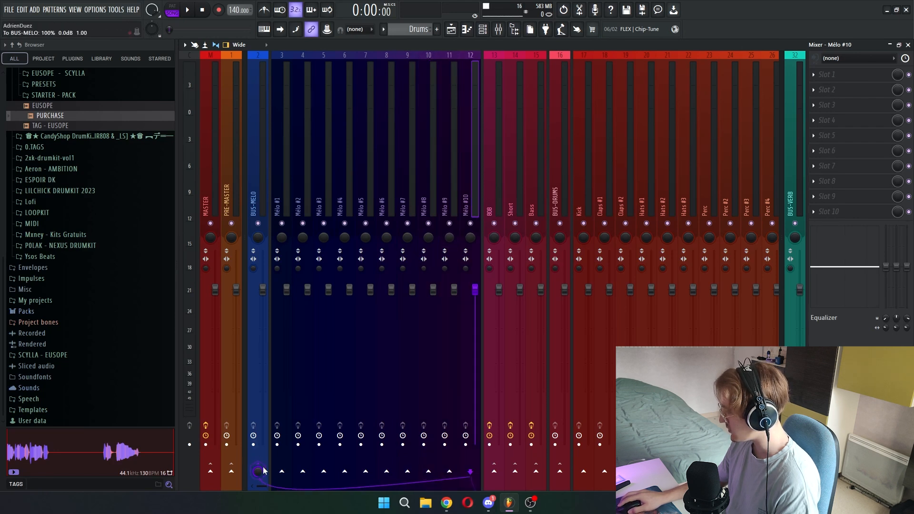
- Dock the BUS-MELO and BUS-DRUMS tracks to the left side of the mixer, beside MASTER and PRE-MASTER
{"action": "scroll", "coordinate": [496, 206], "scroll_direction": "down", "scroll_amount": 5}
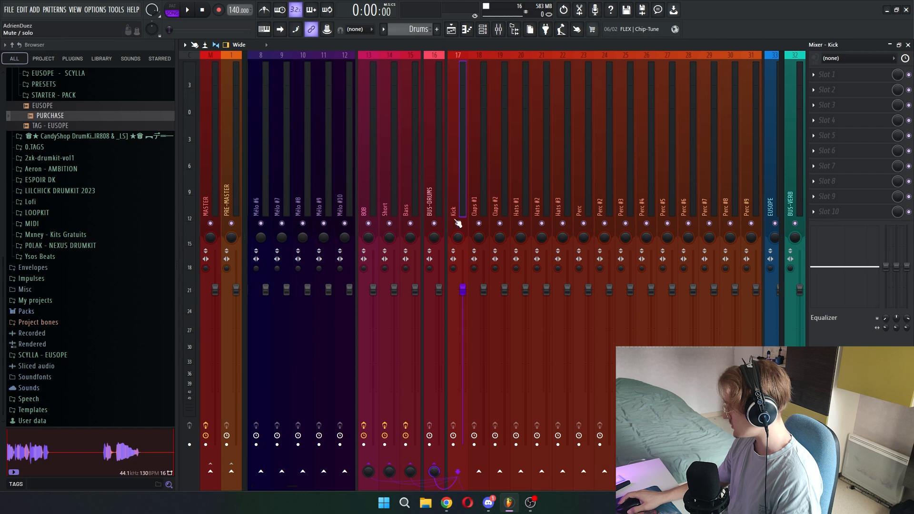
{"action": "scroll", "coordinate": [459, 183], "scroll_direction": "up", "scroll_amount": 6}
{"action": "right_click", "coordinate": [259, 197]}
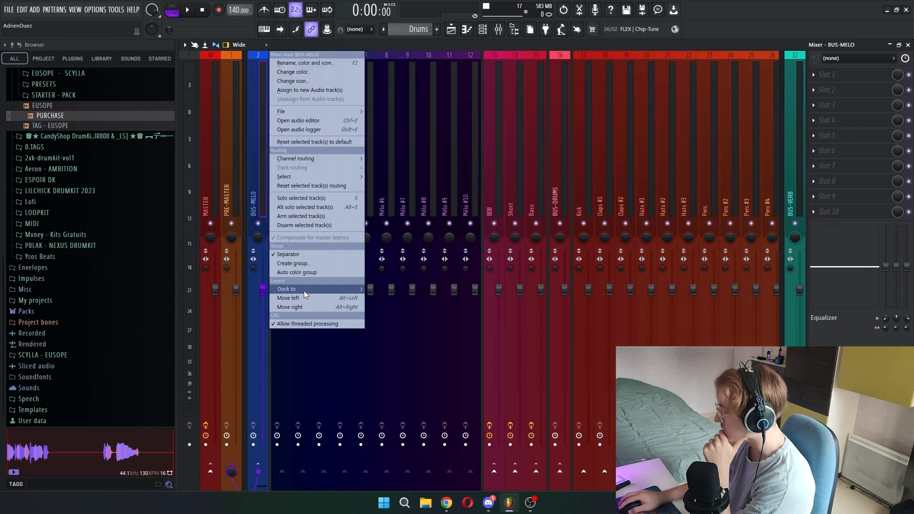
{"action": "left_click", "coordinate": [381, 289]}
{"action": "right_click", "coordinate": [556, 187]}
{"action": "left_click", "coordinate": [705, 274]}
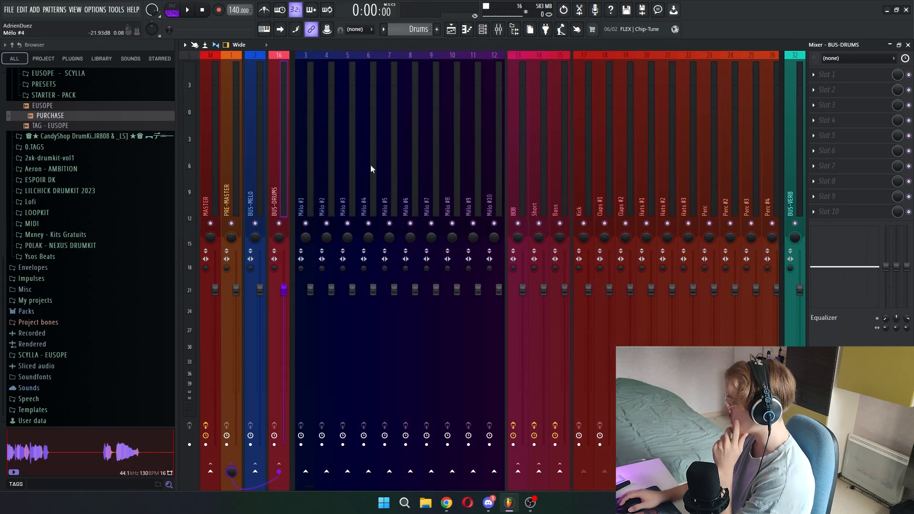
- Route the 808 and Short tracks to the PRE-MASTER track
{"action": "left_click", "coordinate": [518, 186]}
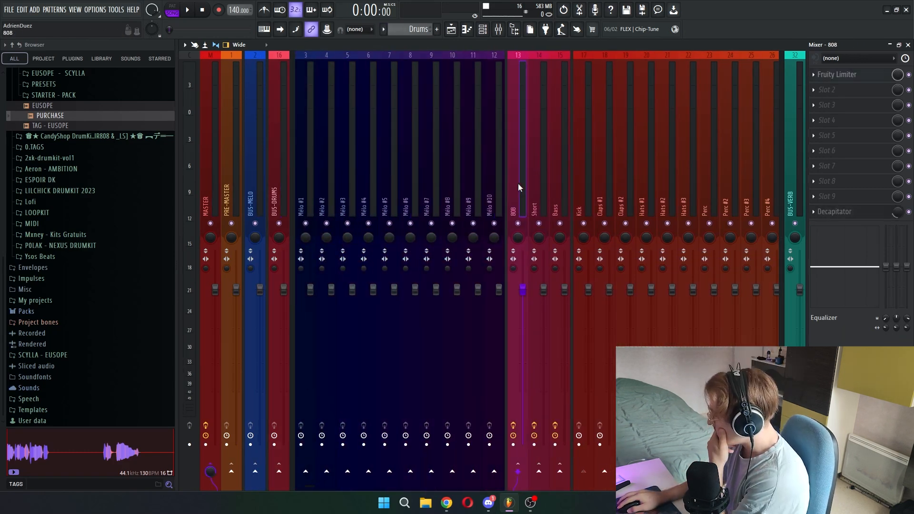
{"action": "left_click", "coordinate": [232, 470]}
{"action": "left_click", "coordinate": [543, 246]}
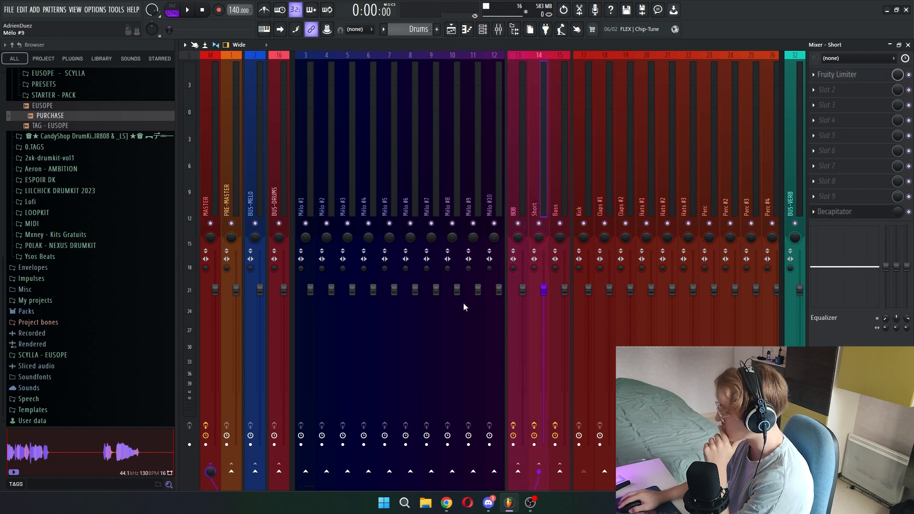
- Open the Mélo #1 channel of the Mélodies pattern in the piano roll
{"action": "key", "text": "F5"}
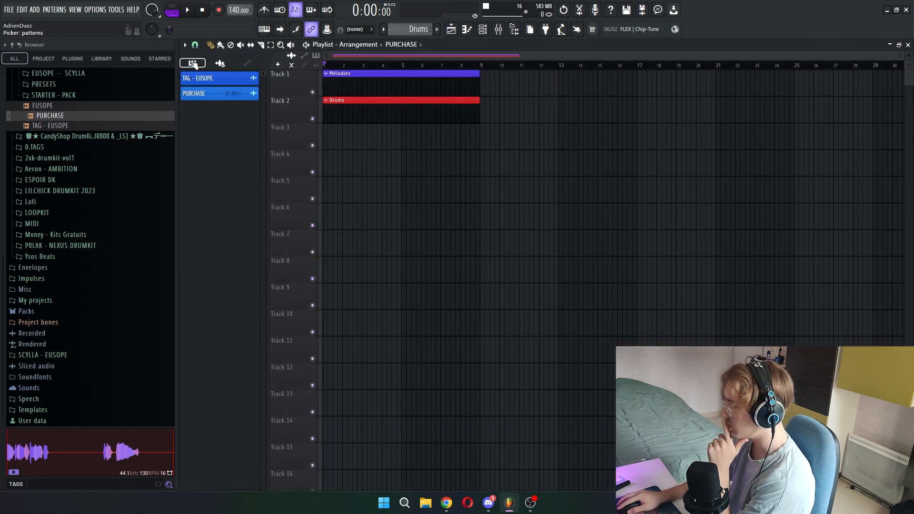
{"action": "left_click", "coordinate": [212, 78]}
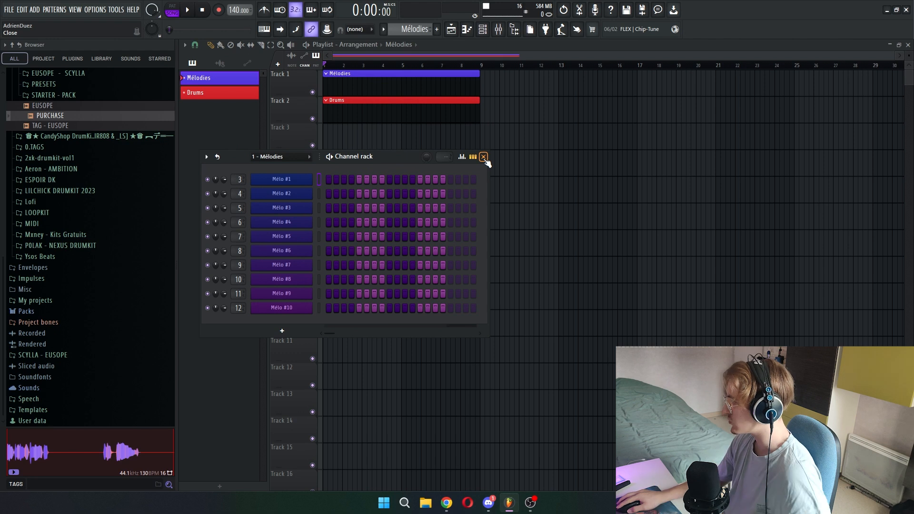
{"action": "left_click", "coordinate": [484, 158]}
{"action": "double_click", "coordinate": [351, 80]}
{"action": "right_click", "coordinate": [309, 175]}
{"action": "left_click", "coordinate": [331, 179]}
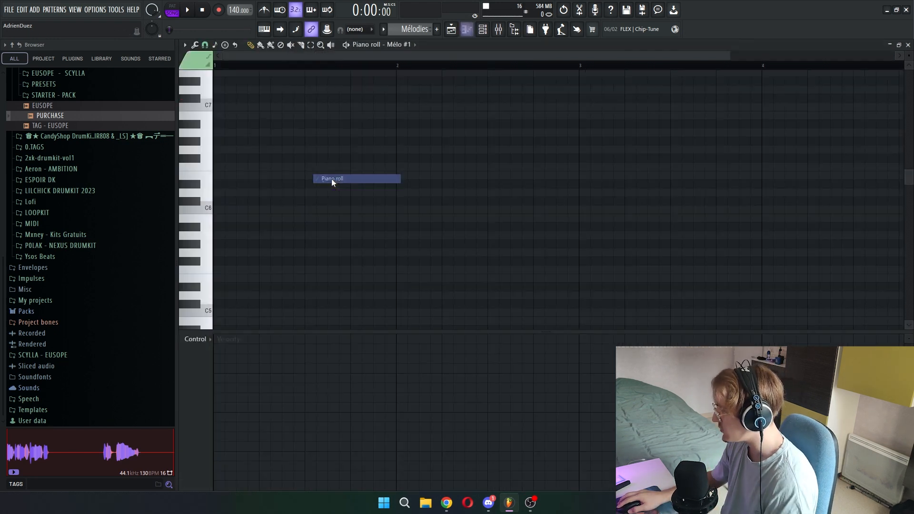
- Adjust the scale snapping option in the Mélo #1 piano roll and return to the playlist
{"action": "left_click", "coordinate": [214, 45]}
{"action": "left_click", "coordinate": [248, 90]}
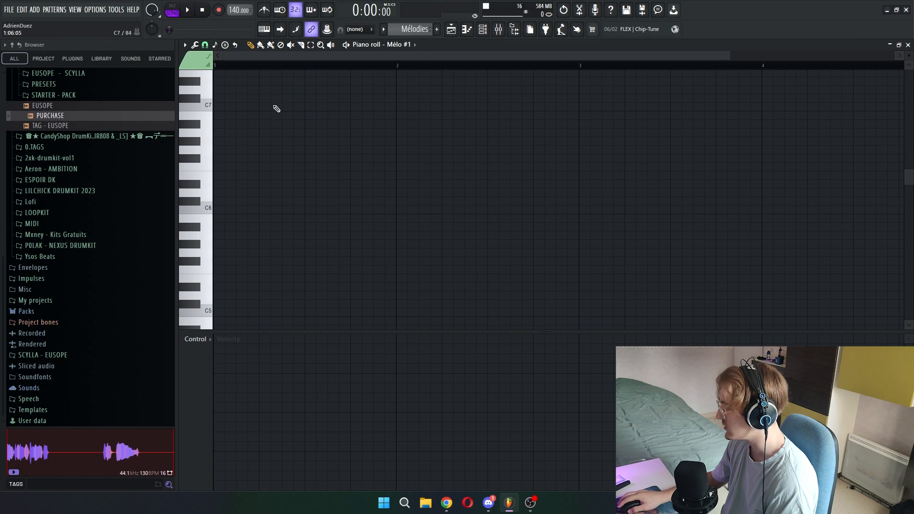
{"action": "scroll", "coordinate": [276, 108], "scroll_direction": "down", "scroll_amount": 3}
{"action": "left_click", "coordinate": [450, 30]}
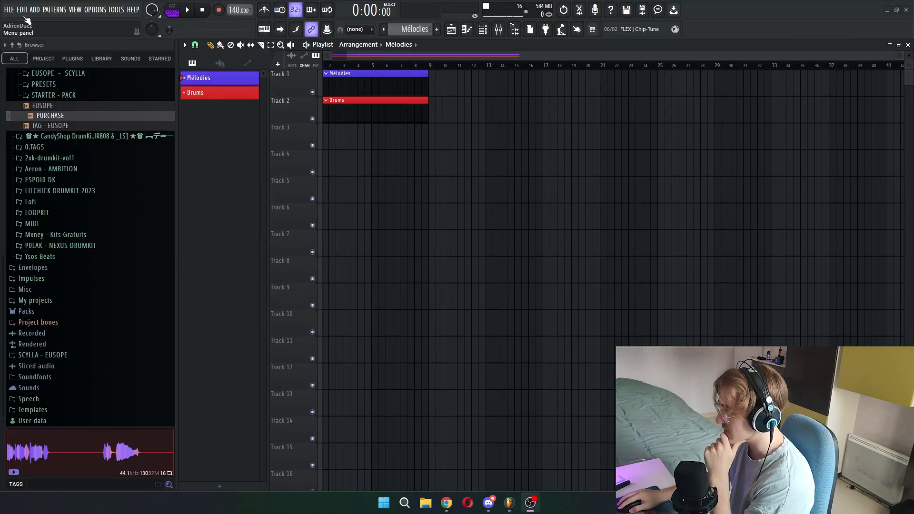
- Save the project as a template named "PROD - EUSOPE" and set it as the default template in the general settings
{"action": "left_click", "coordinate": [9, 10]}
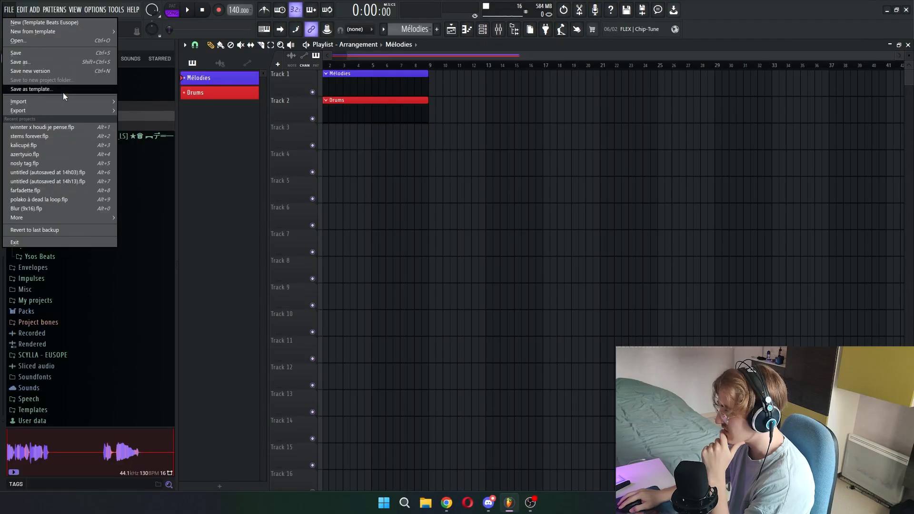
{"action": "left_click", "coordinate": [96, 10]}
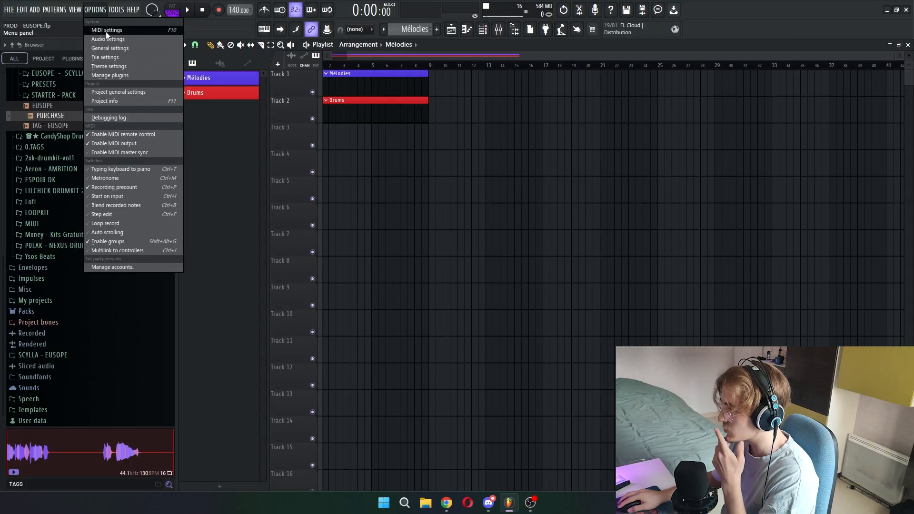
{"action": "left_click", "coordinate": [112, 48]}
{"action": "scroll", "coordinate": [510, 250], "scroll_direction": "down", "scroll_amount": 10}
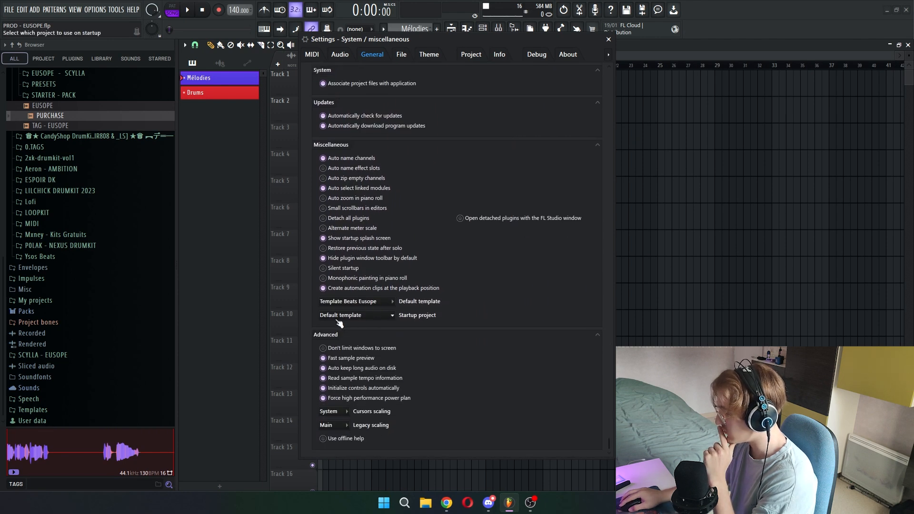
{"action": "left_click", "coordinate": [359, 301]}
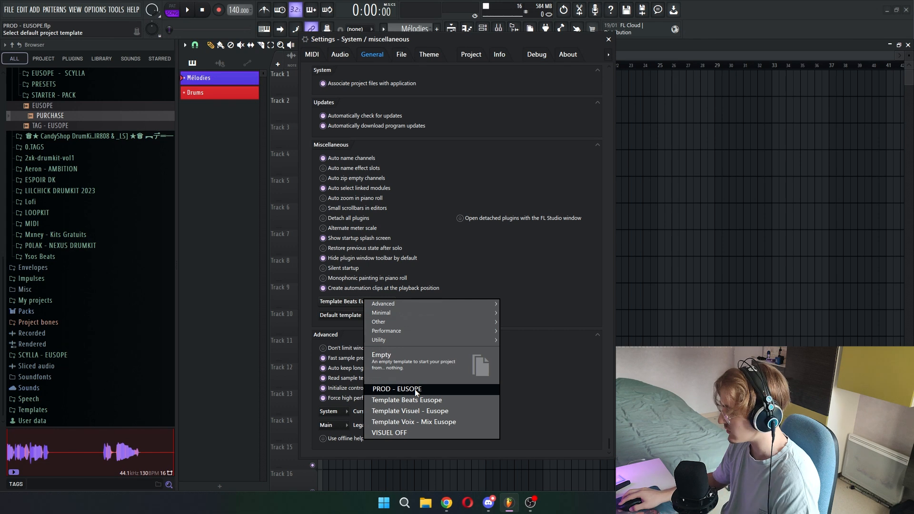
{"action": "left_click", "coordinate": [415, 389]}
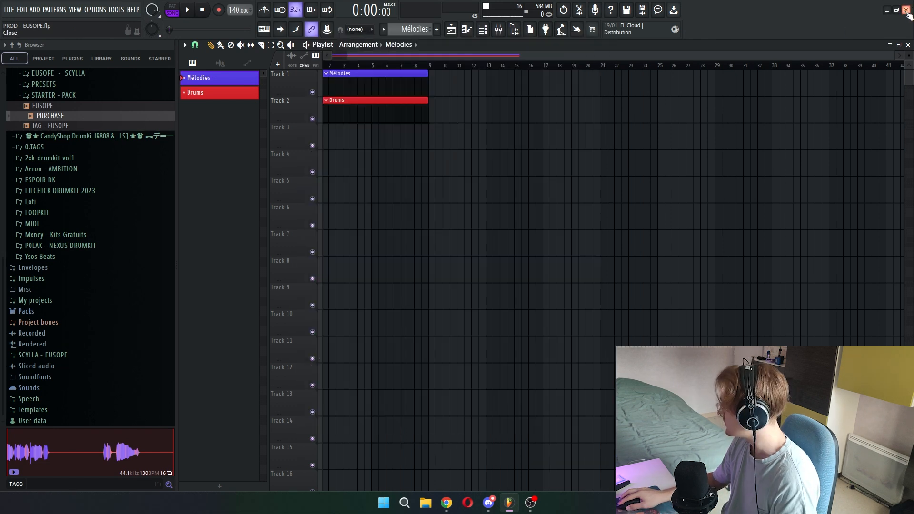
- Restart FL Studio and open the recent project PROD - EUSOPE.flp
{"action": "left_click", "coordinate": [907, 11]}
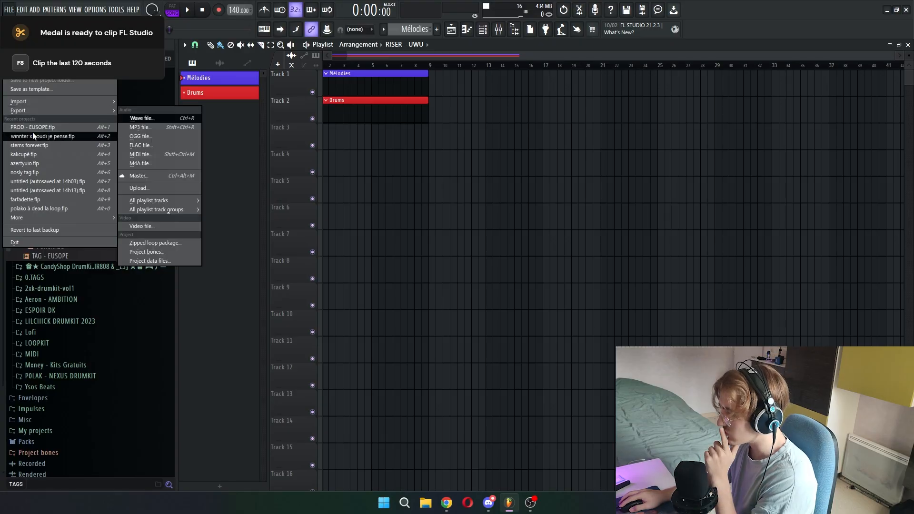
{"action": "left_click", "coordinate": [32, 127]}
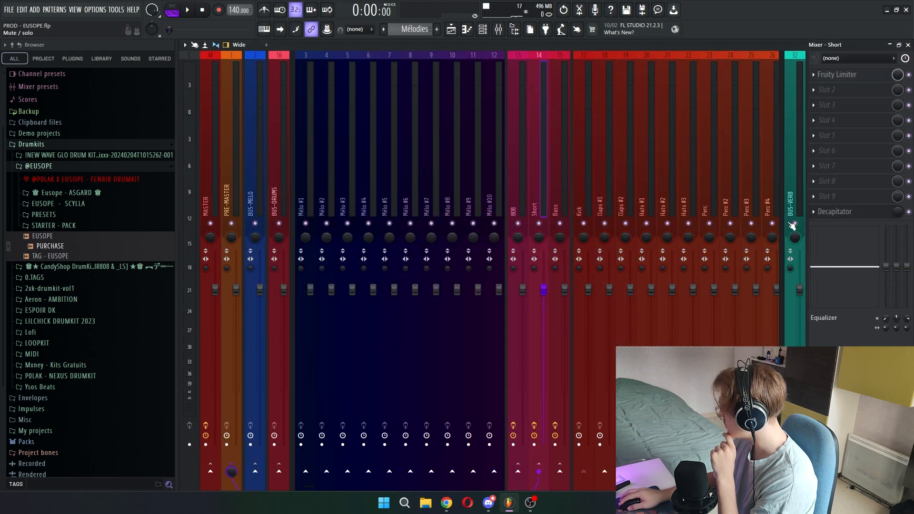
- Check the effects on the Kick, BUS-VERB, FXs, PURCHASE and EUSOPE tracks, including the Fruity delay 2 on EUSOPE
{"action": "left_click", "coordinate": [580, 207]}
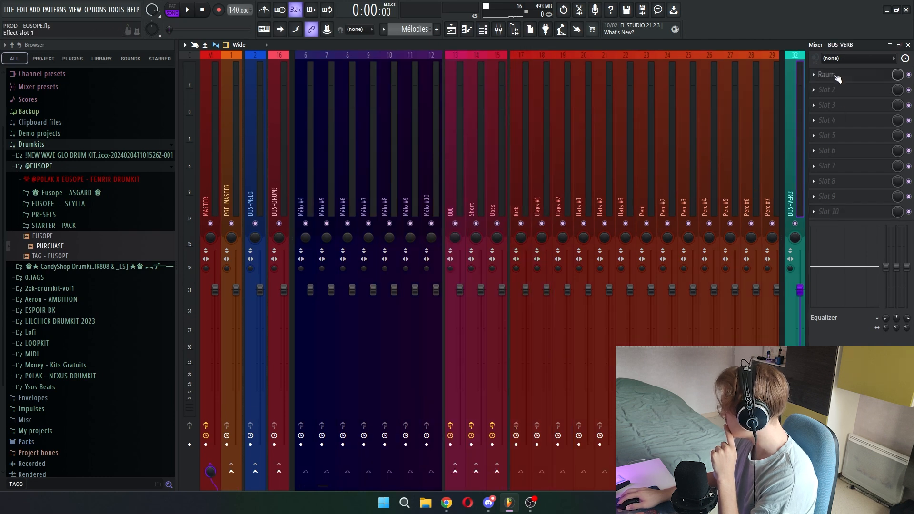
{"action": "scroll", "coordinate": [730, 171], "scroll_direction": "down", "scroll_amount": 3}
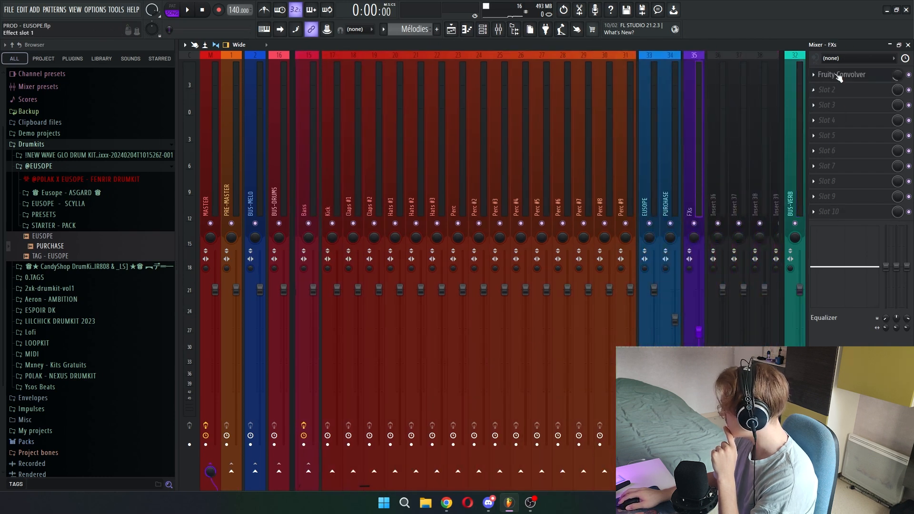
{"action": "left_click", "coordinate": [664, 197]}
{"action": "left_click", "coordinate": [646, 198]}
{"action": "left_click", "coordinate": [844, 92]}
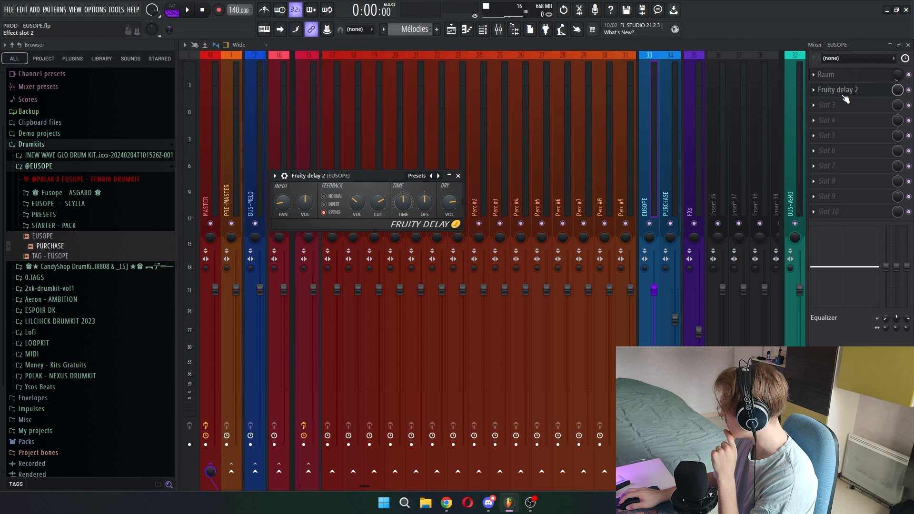
{"action": "left_click", "coordinate": [844, 91]}
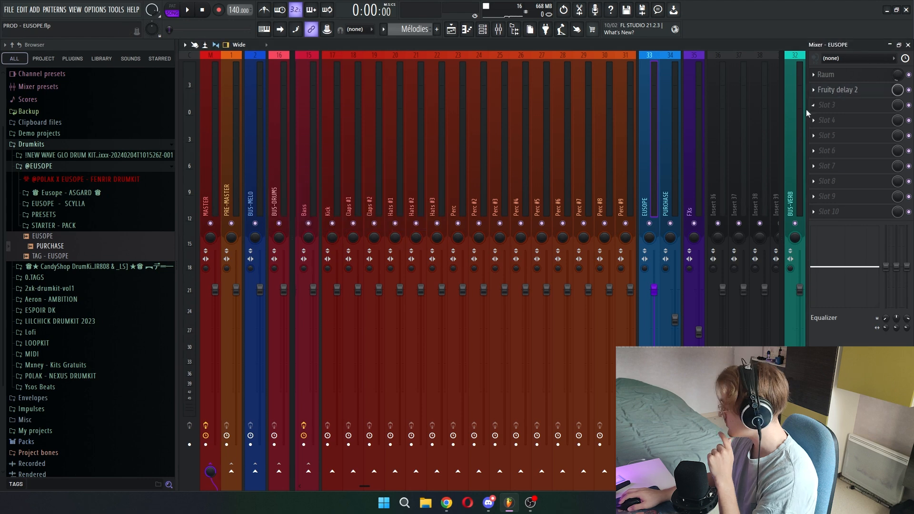